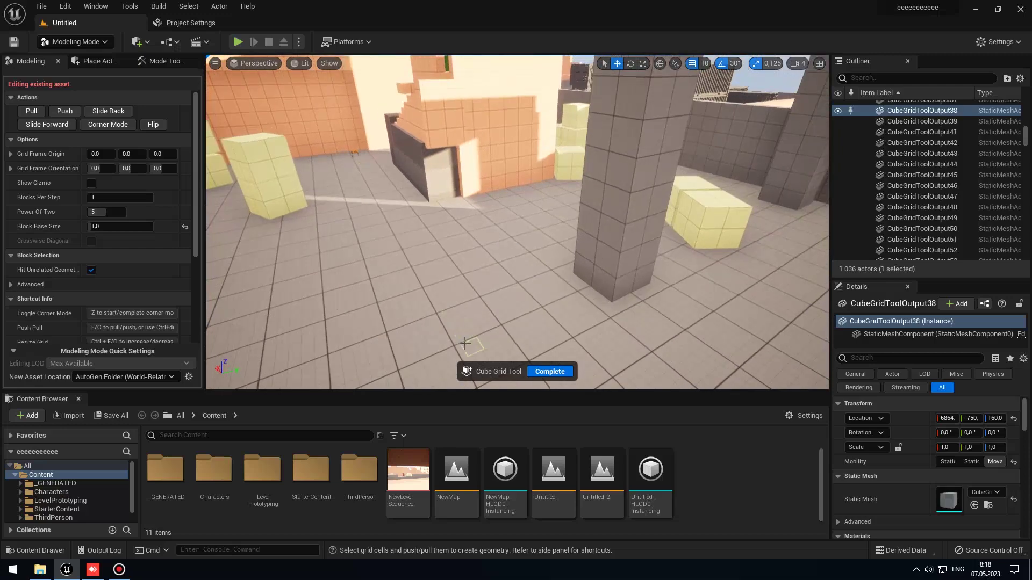
Step: Fly the viewport camera up over the stairs and turn it to face the green cube wall head-on
right_click_drag(465, 345, 424, 329)
right_click_drag(663, 287, 690, 285)
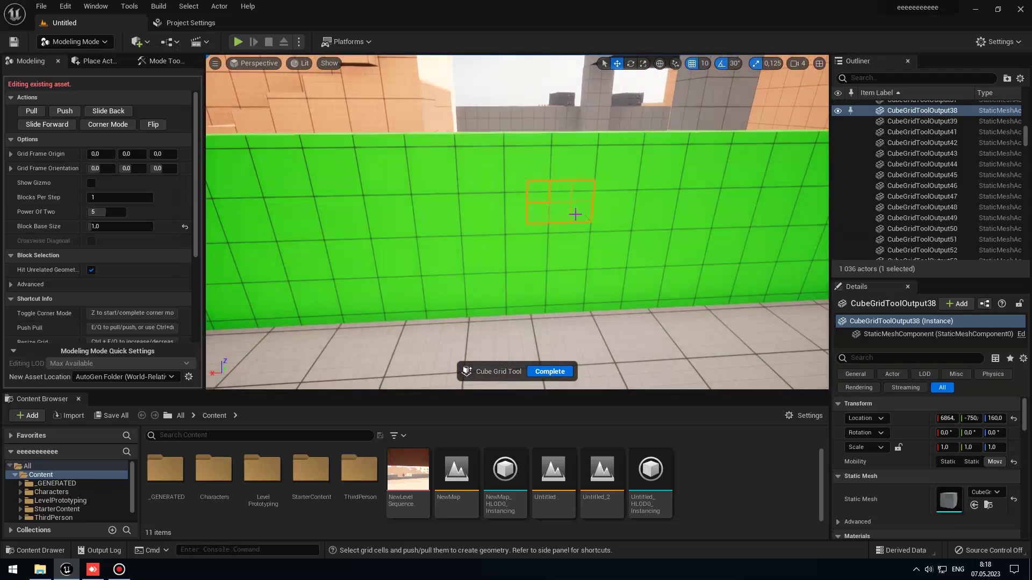
Step: Complete the Cube Grid edit, keeping the hole, and apply MI_PrototypeGrid_Gray_yellow to the cubes
left_click(549, 372)
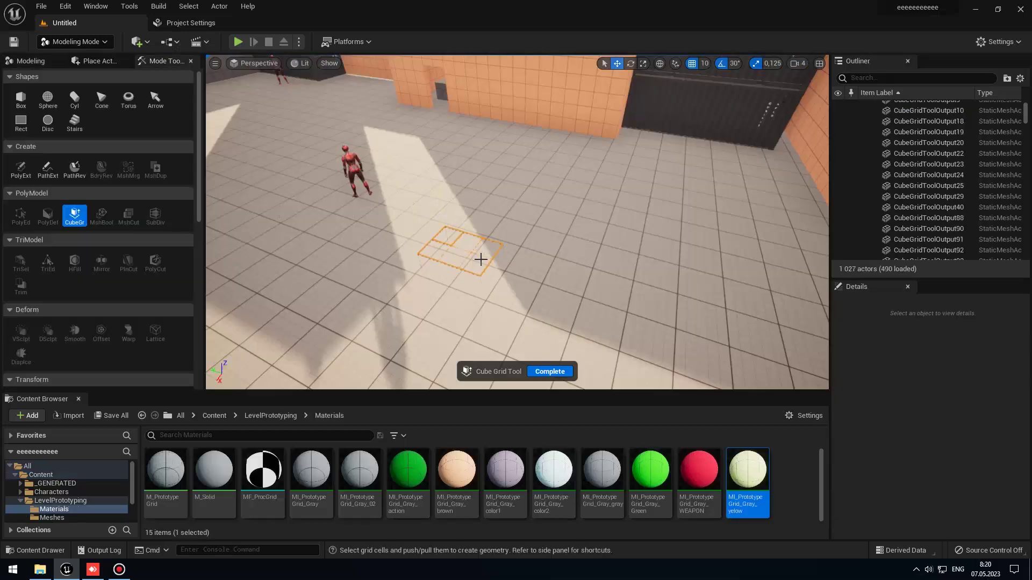
left_click_drag(747, 469, 423, 234)
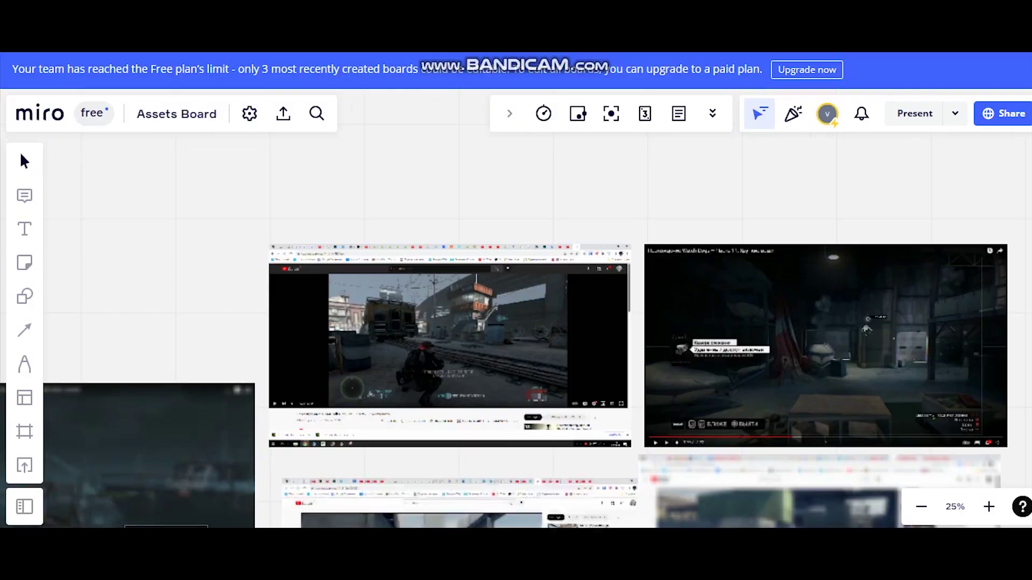
scroll(756, 361, "up", 5)
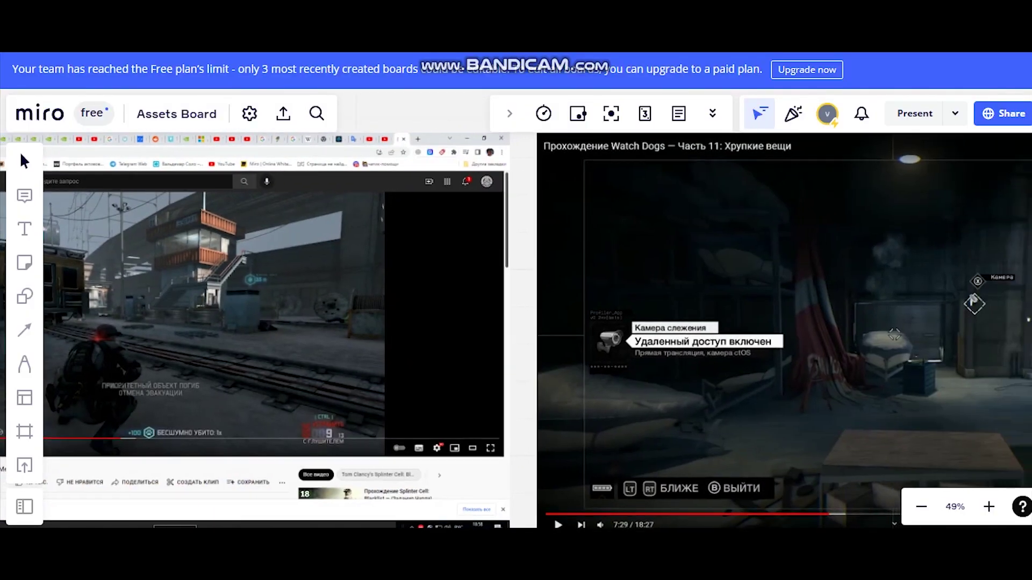
scroll(516, 310, "right", 5)
scroll(516, 309, "down", 3)
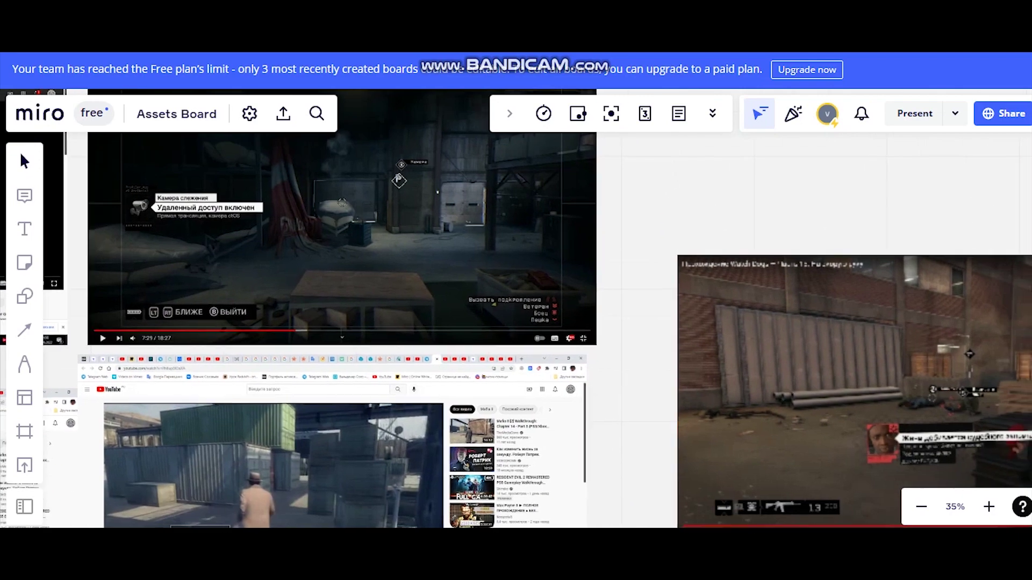
scroll(516, 310, "right", 5)
scroll(516, 310, "down", 8)
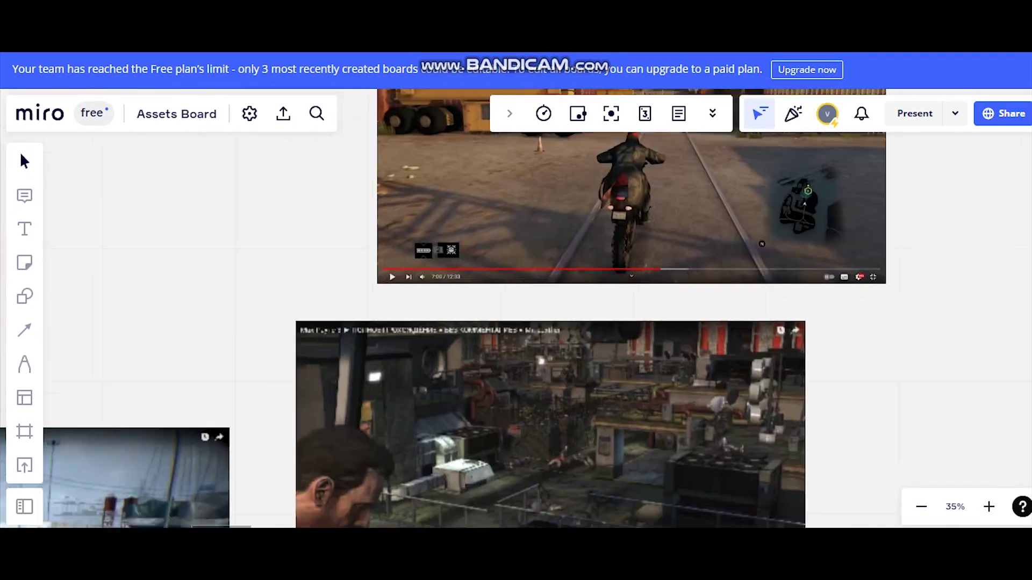
scroll(516, 310, "down", 8)
scroll(517, 310, "up", 3)
scroll(516, 309, "down", 4)
scroll(516, 310, "down", 3)
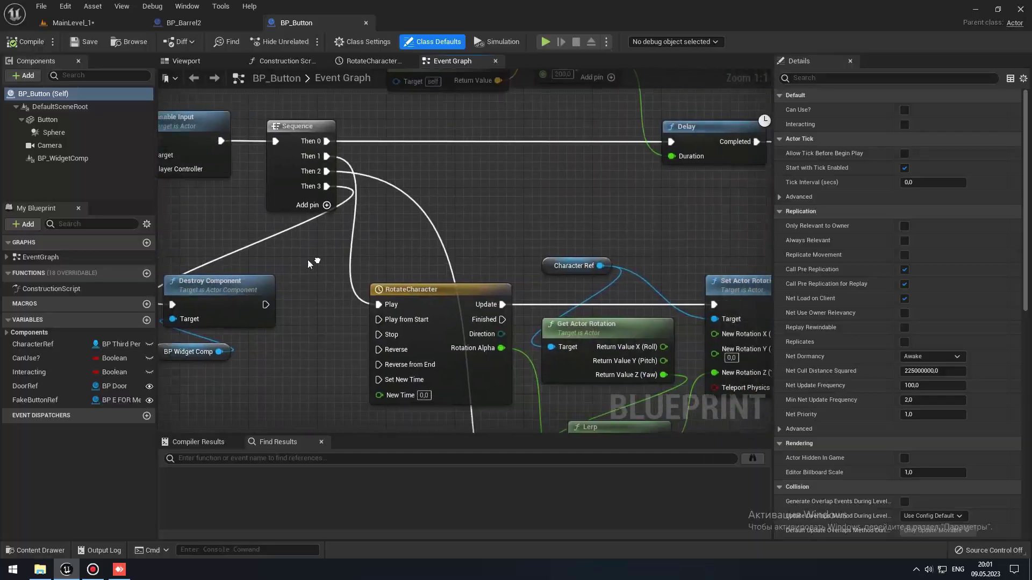
Step: Zoom out and pan the BP_Destro_Wood Event Graph to show the Spawn Emitter and Add Transient Field nodes
right_click_drag(308, 260, 440, 349)
scroll(301, 259, "down", 2)
scroll(441, 350, "down", 4)
right_click_drag(335, 338, 325, 337)
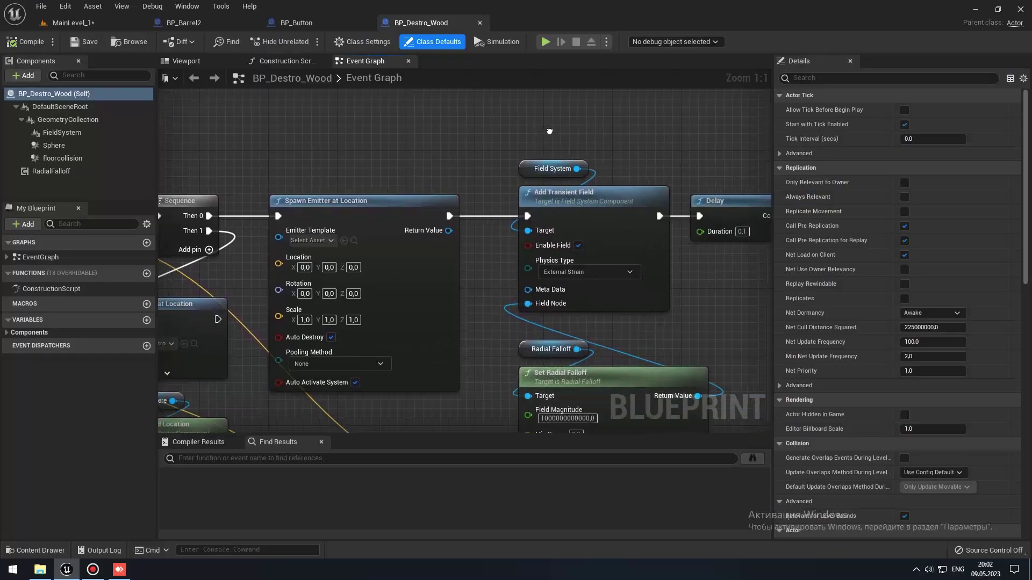
Step: Play in editor, firing the rifle at enemies, then walk down the corridor and up the stairs
right_click_drag(346, 121, 340, 122)
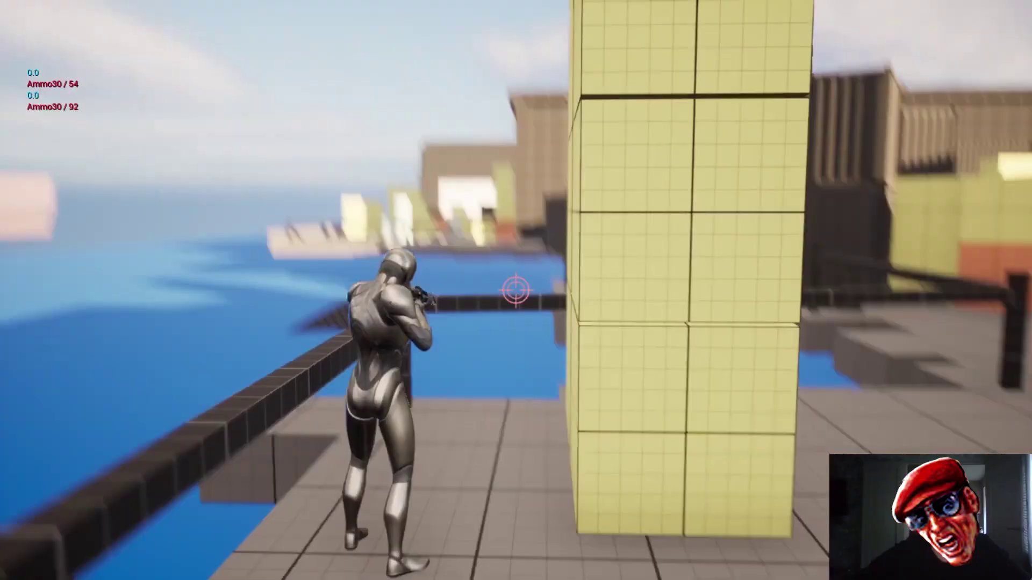
left_click(516, 290)
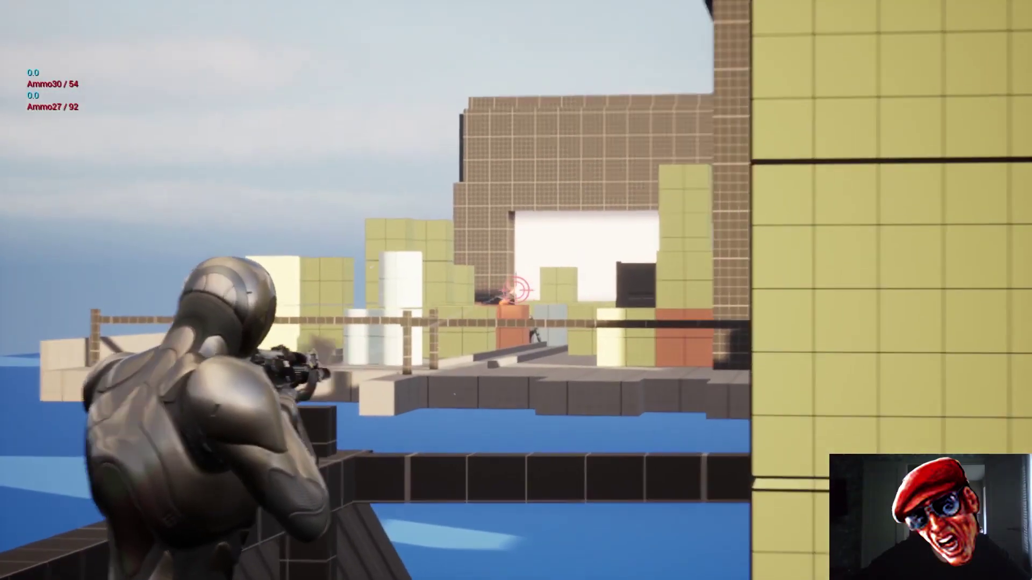
left_click(516, 291)
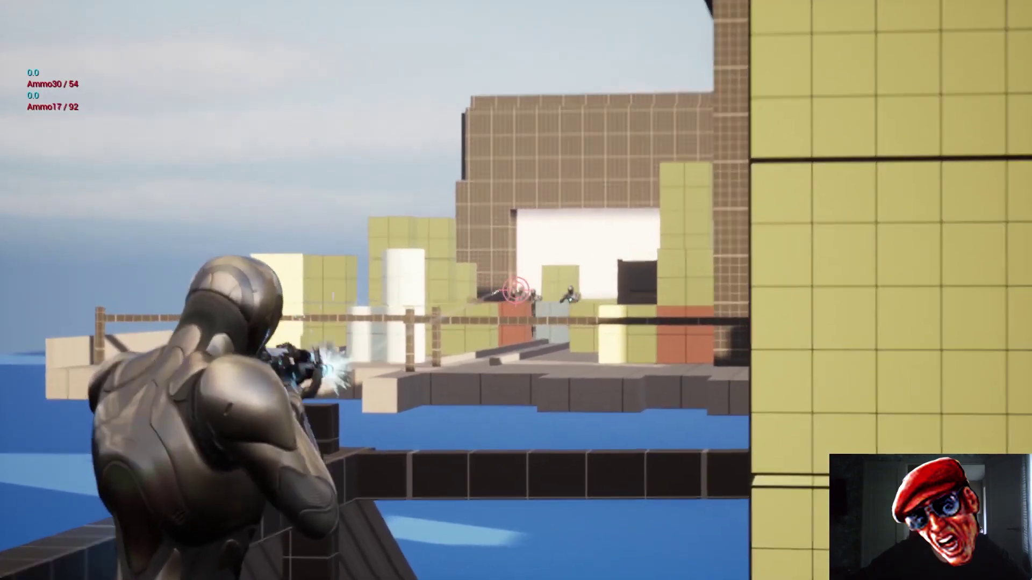
left_click(517, 290)
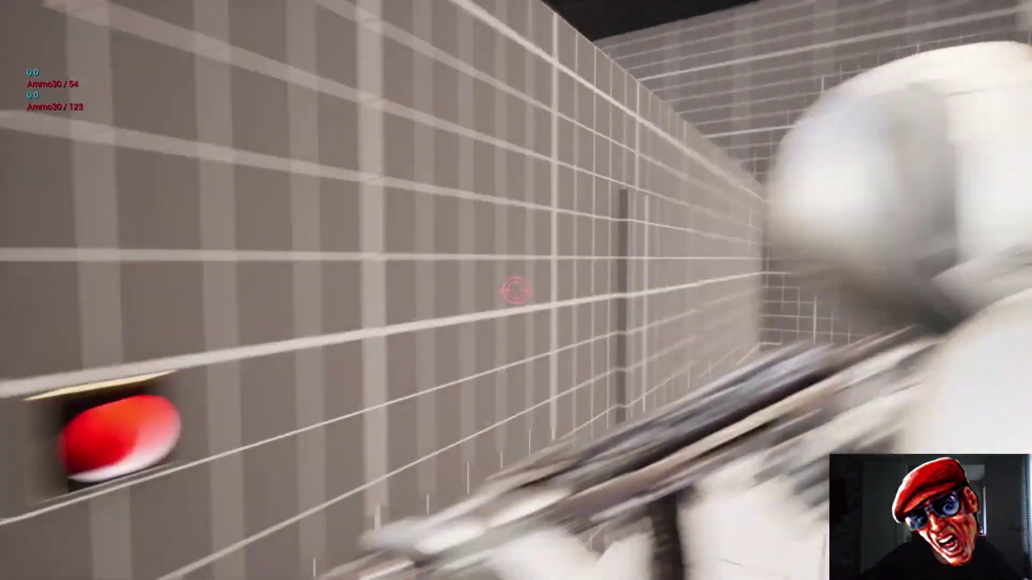
key("w")
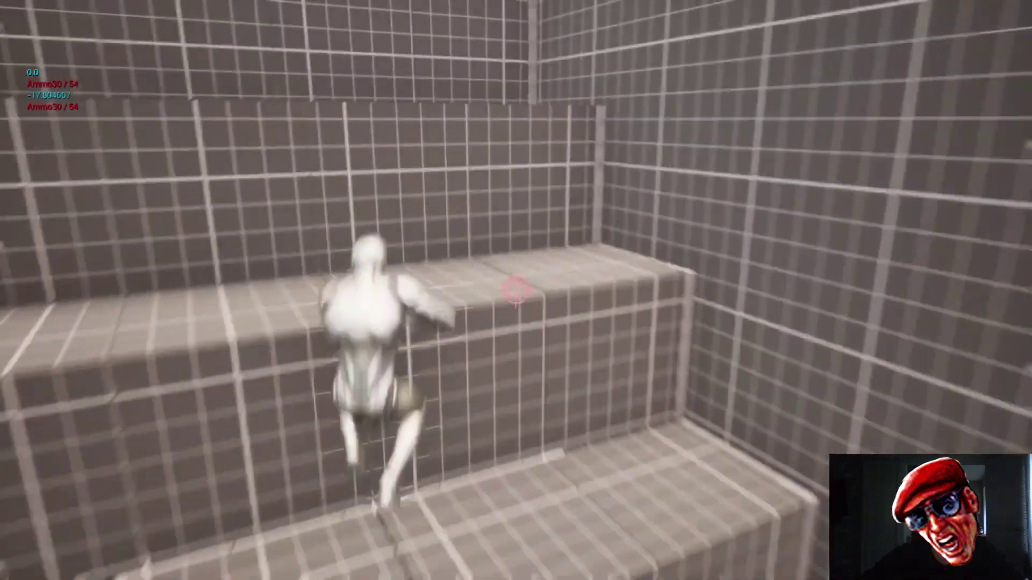
key("w")
key("w")
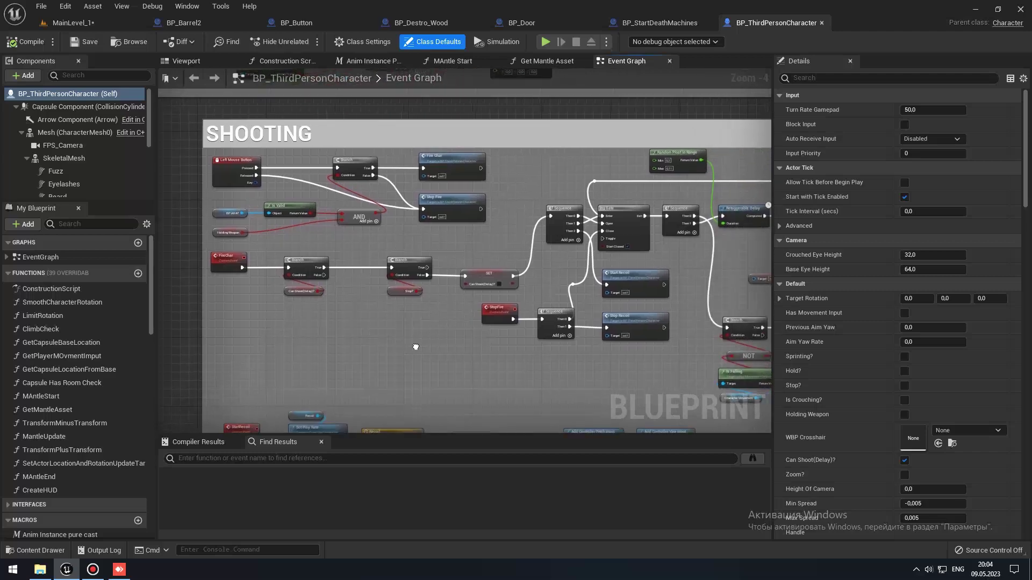
Step: Pan across the shooting nodes (Play Sound, Spawn Attached, Reload) and center the BP_StartDeathMachines Sequence node
right_click_drag(374, 357, 199, 341)
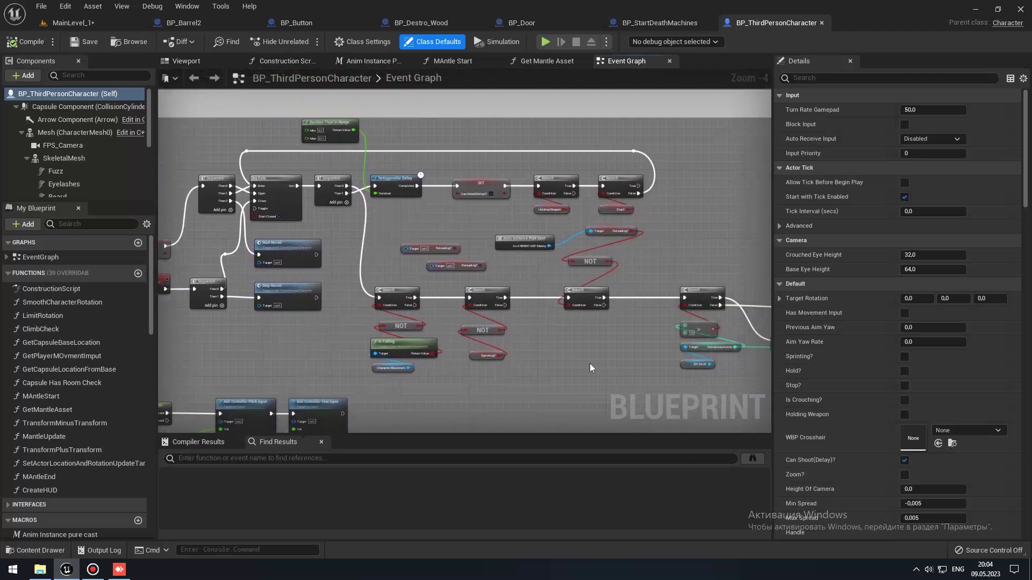
right_click_drag(486, 355, 433, 345)
right_click_drag(645, 387, 377, 317)
right_click_drag(675, 372, 530, 365)
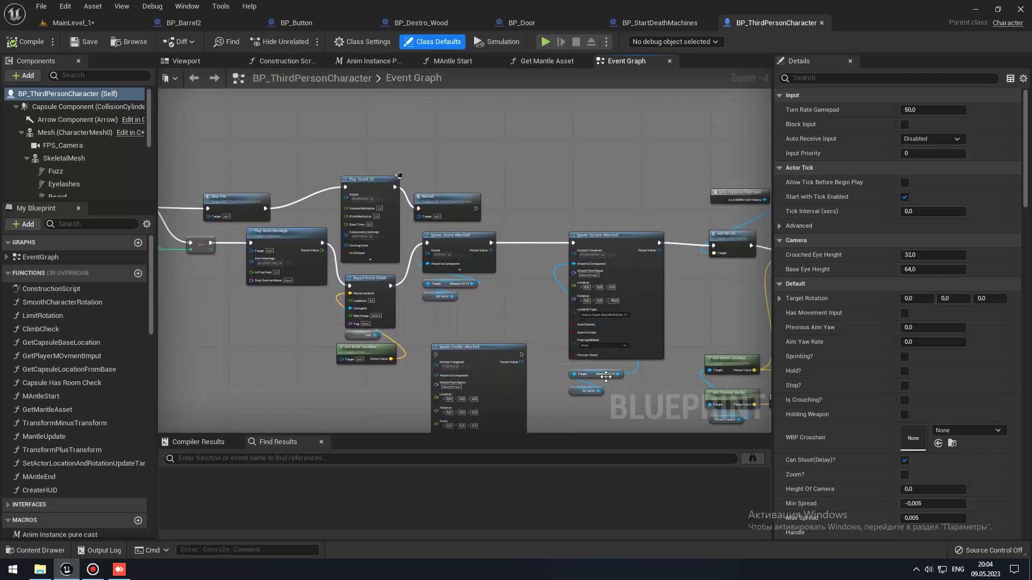
right_click_drag(691, 326, 488, 265)
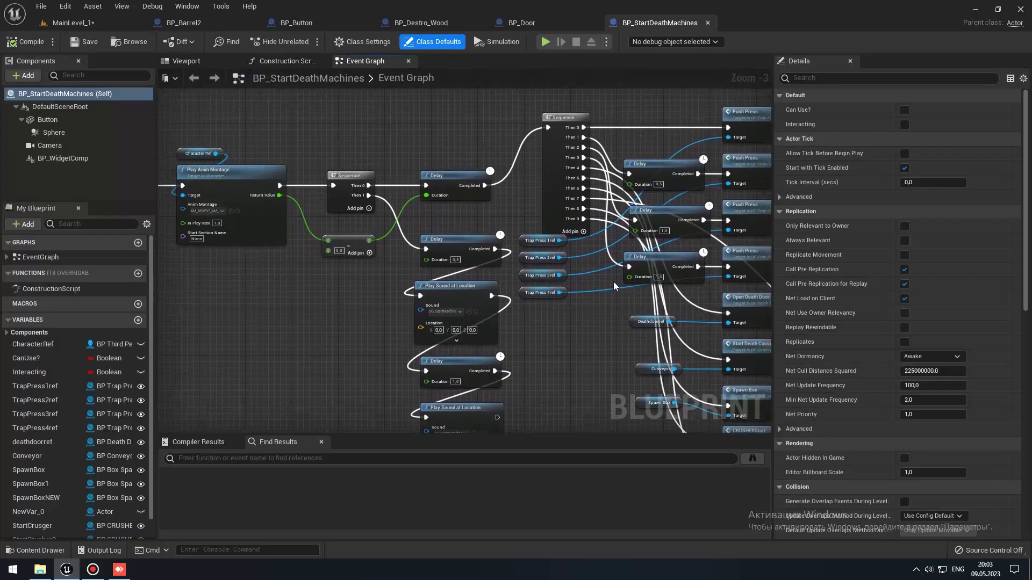
right_click_drag(614, 286, 381, 256)
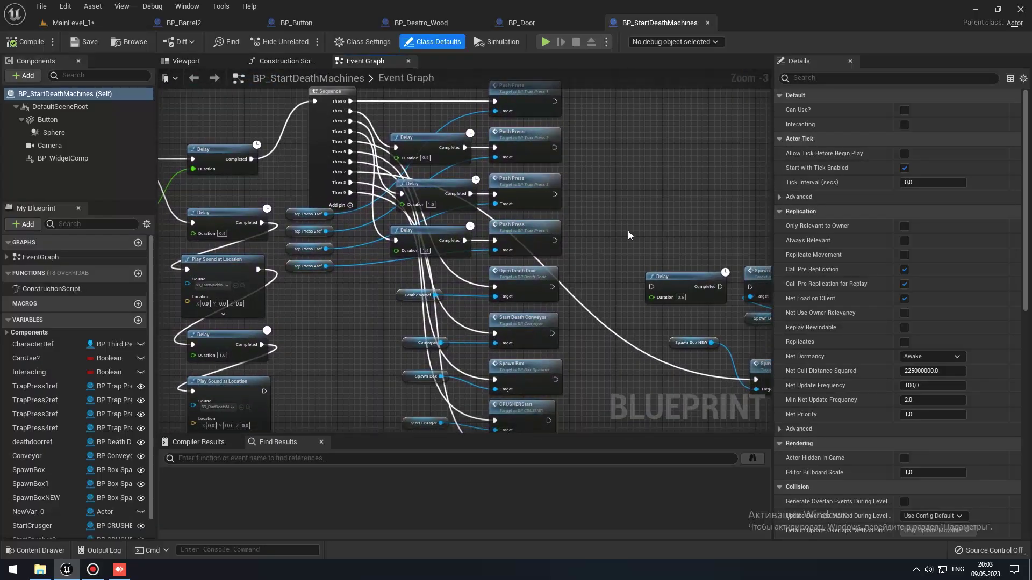
scroll(628, 235, "up", 3)
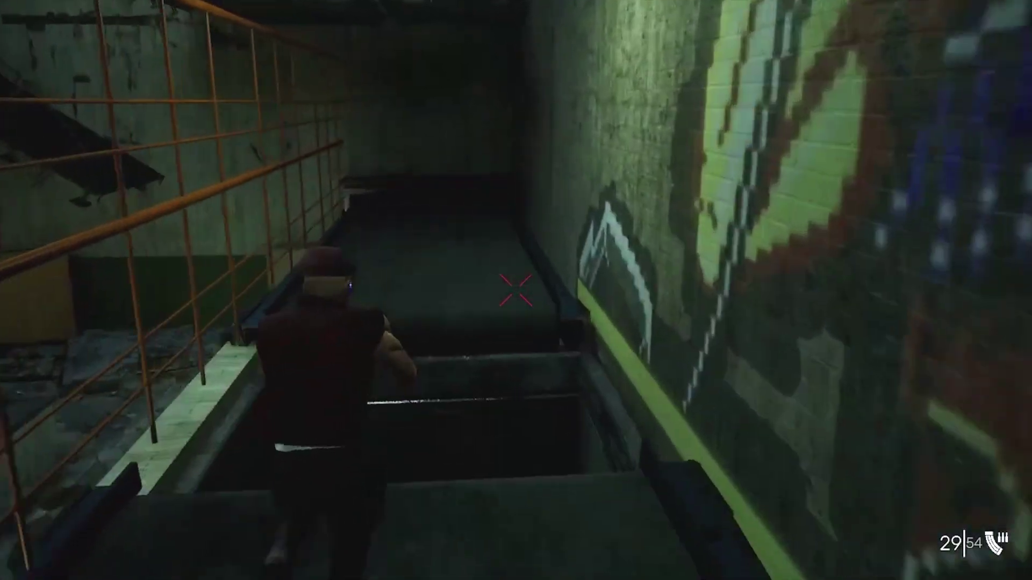
Step: Walk the character along the corridor toward the fallen bodies during play
key("w")
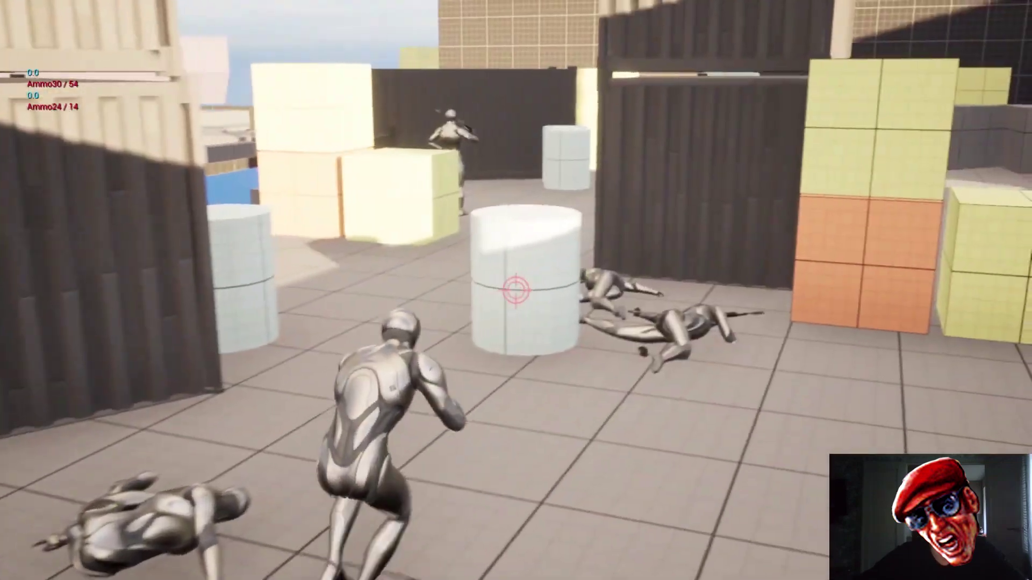
key("w")
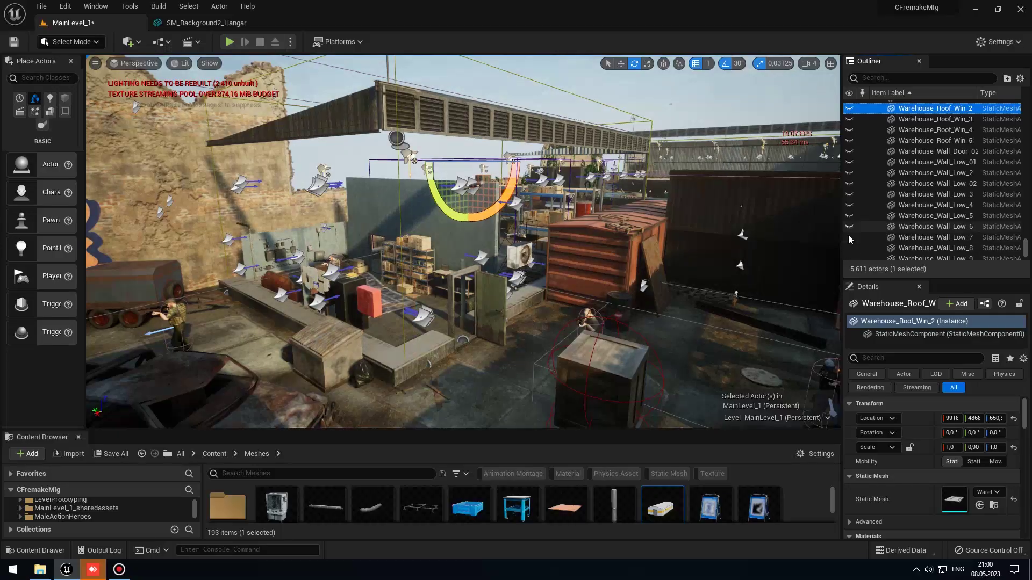
Step: Unhide Warehouse_Wall_Low_4 to _6, then play-test by stepping out of cover and shooting an enemy
left_click_drag(849, 227, 850, 208)
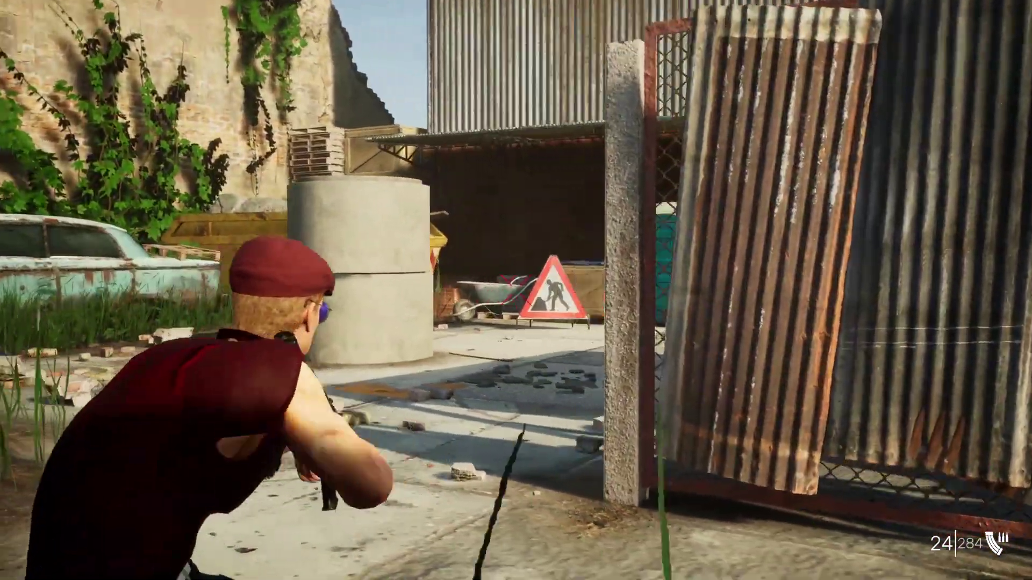
key("d")
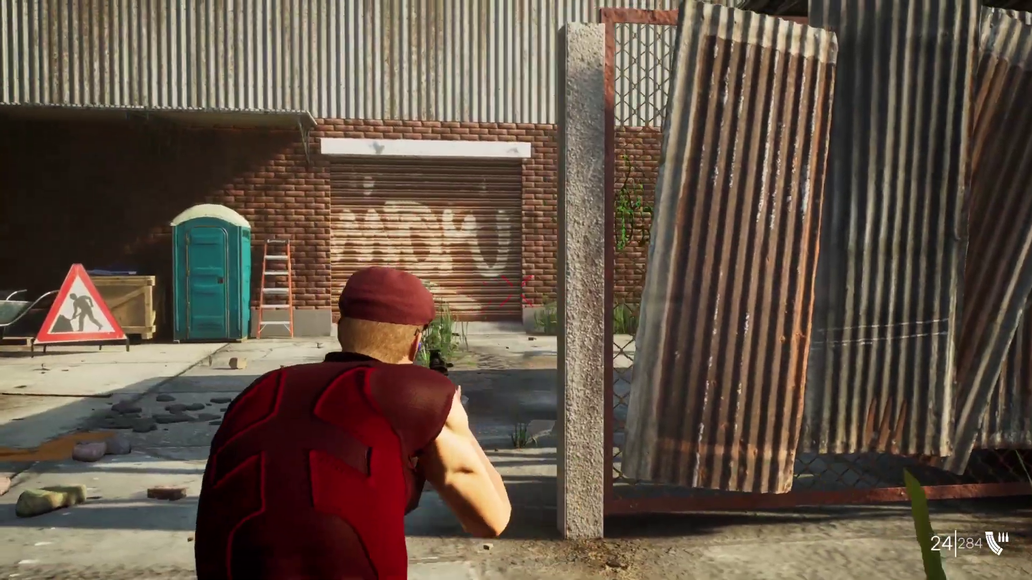
left_click(517, 298)
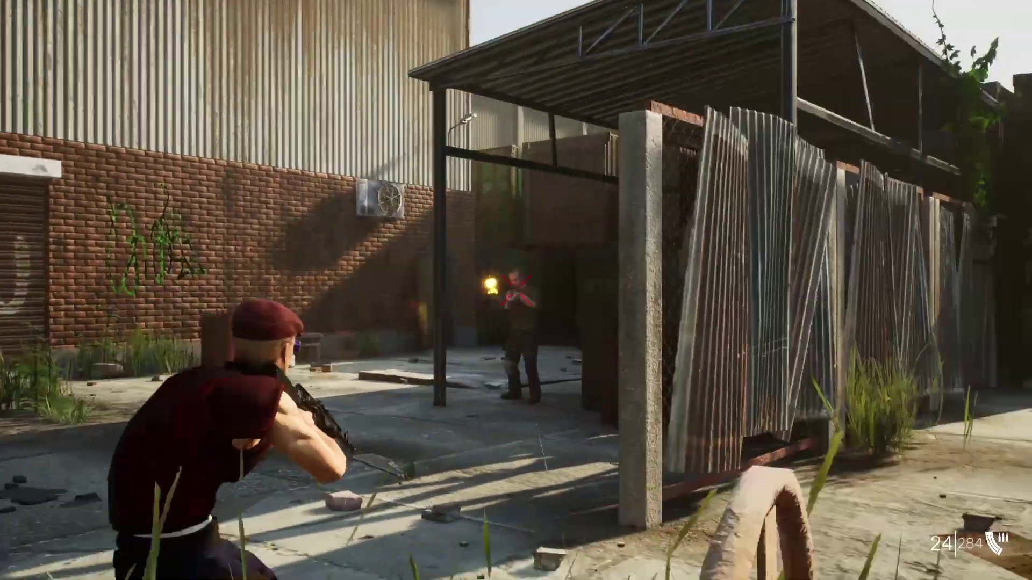
left_click(516, 293)
left_click(516, 293)
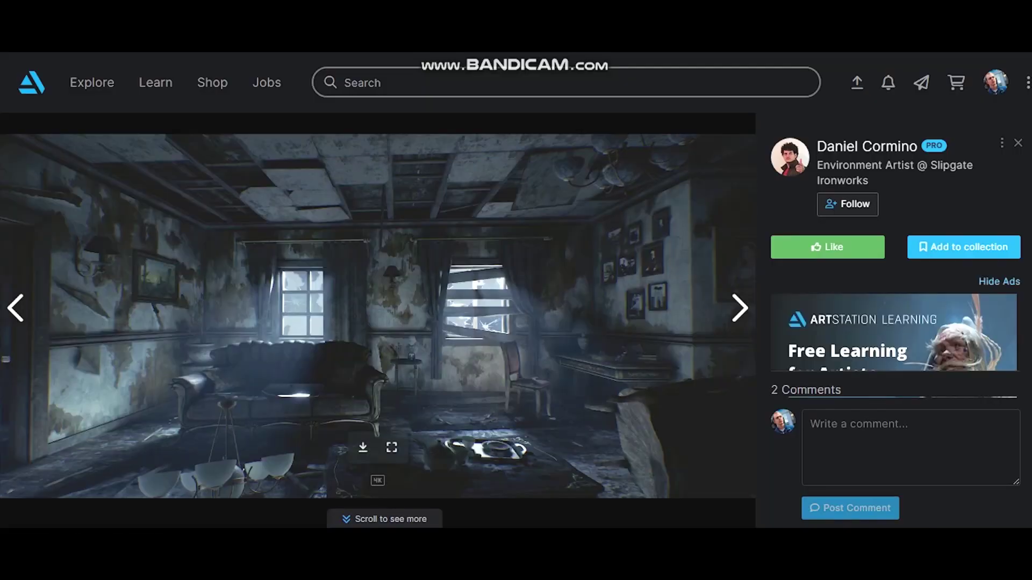
Step: Scroll down through the foggy, rain-soaked city street renders of the open project
scroll(377, 268, "down", 3)
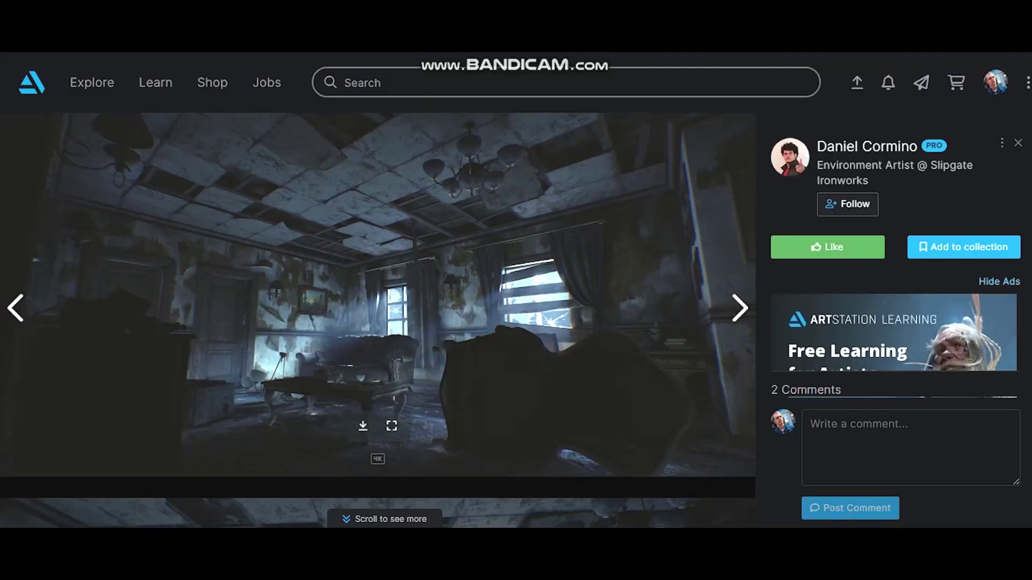
scroll(376, 268, "down", 10)
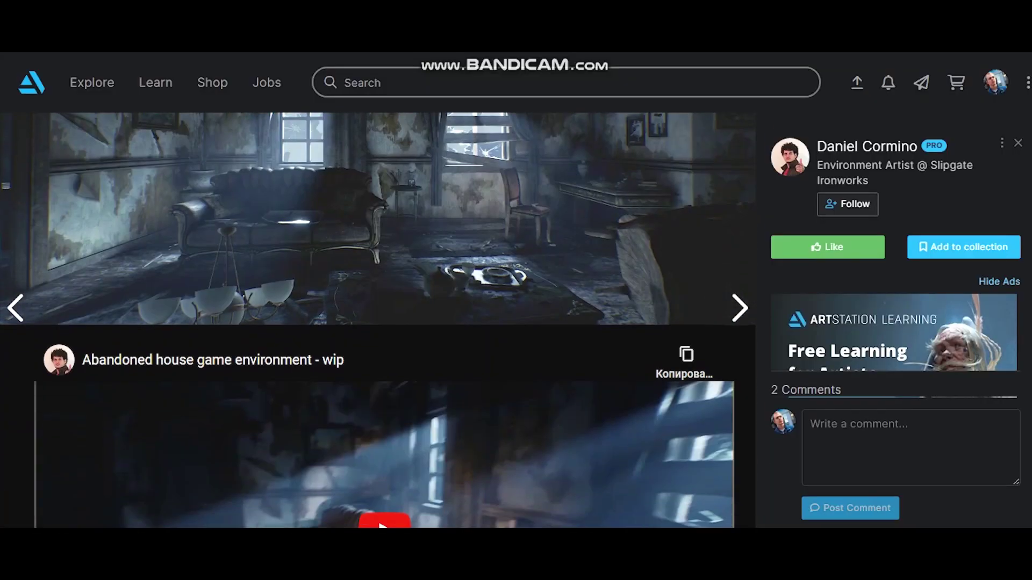
scroll(376, 269, "down", 5)
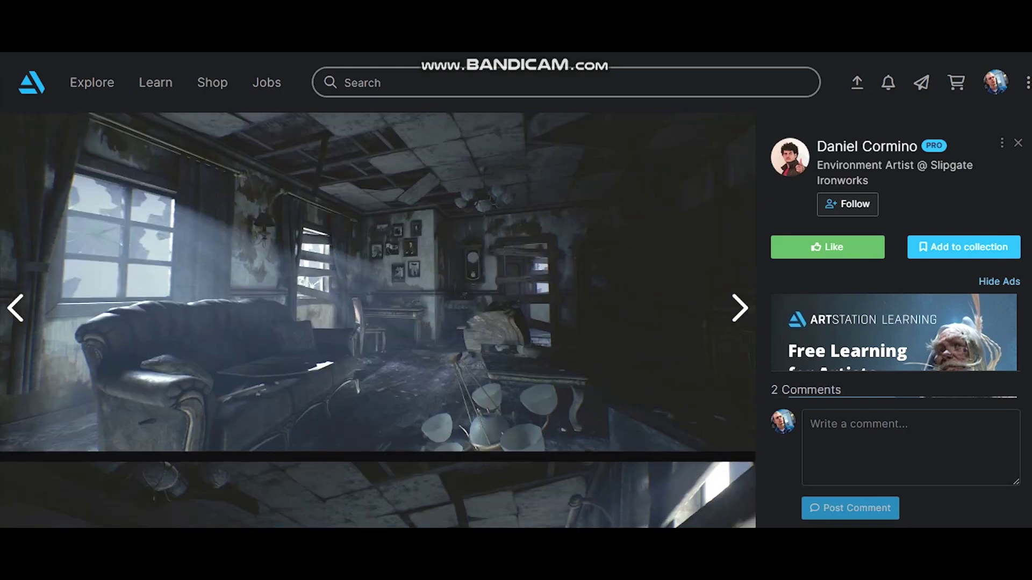
scroll(376, 268, "down", 10)
Step: Return to the Explore grid and open the 'Ue4 Level design Abandoned city' project
key("Escape")
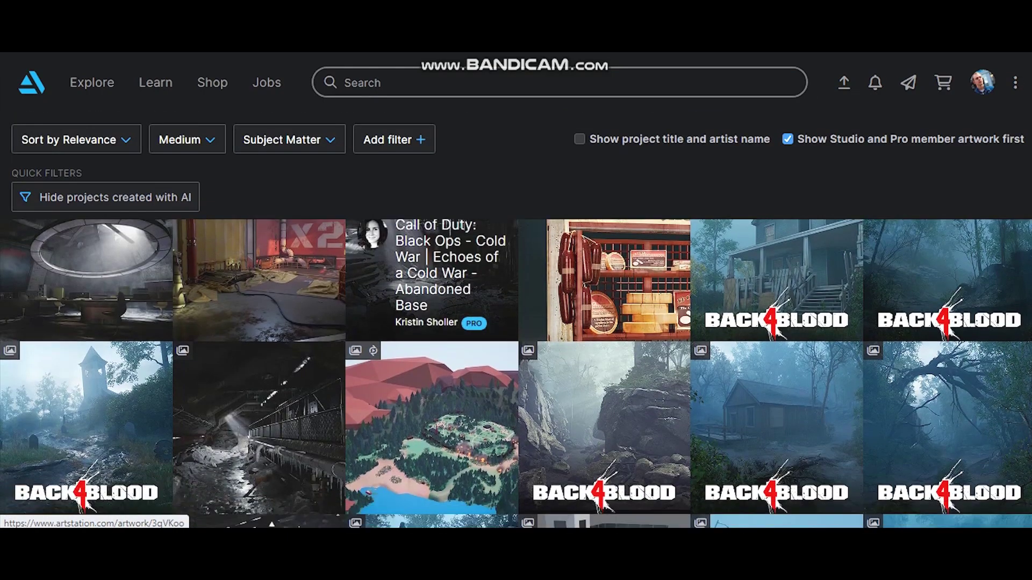
scroll(430, 301, "down", 4)
scroll(430, 301, "up", 2)
scroll(430, 301, "down", 2)
scroll(430, 301, "down", 4)
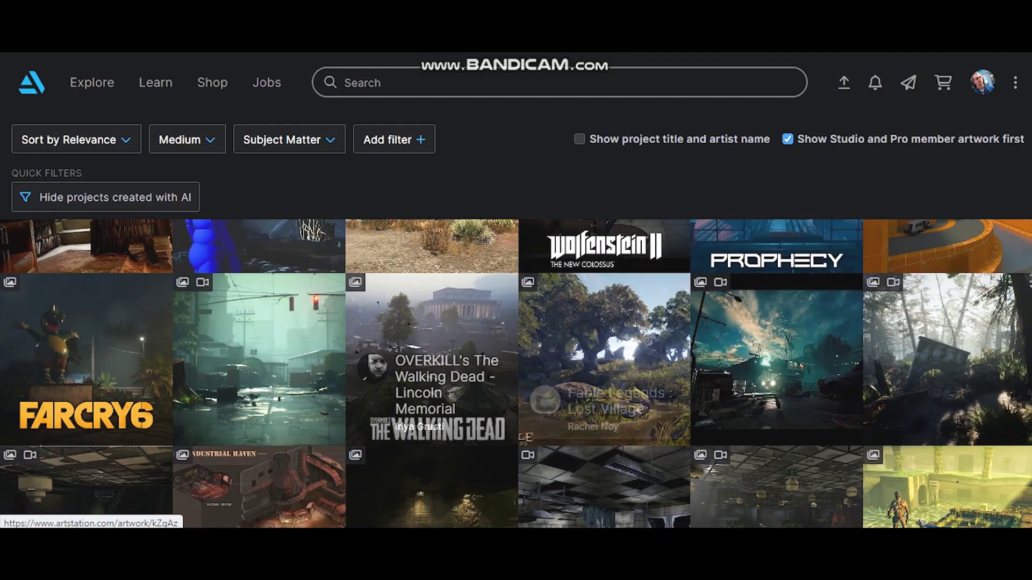
scroll(602, 366, "down", 4)
scroll(603, 365, "up", 3)
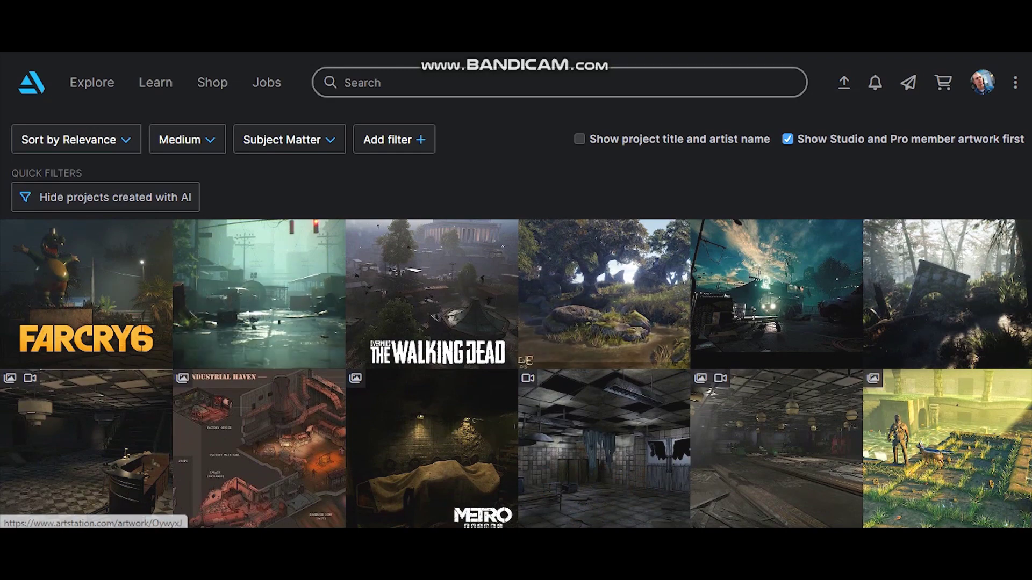
left_click(378, 321)
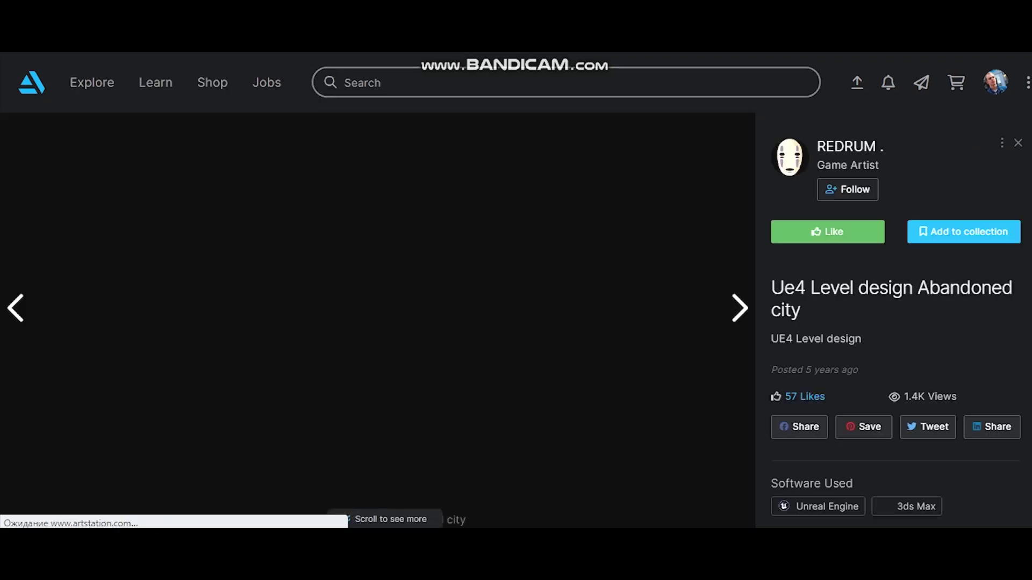
Step: Scroll through the images of the 'Ue4 Level design Abandoned city' project
scroll(376, 317, "down", 10)
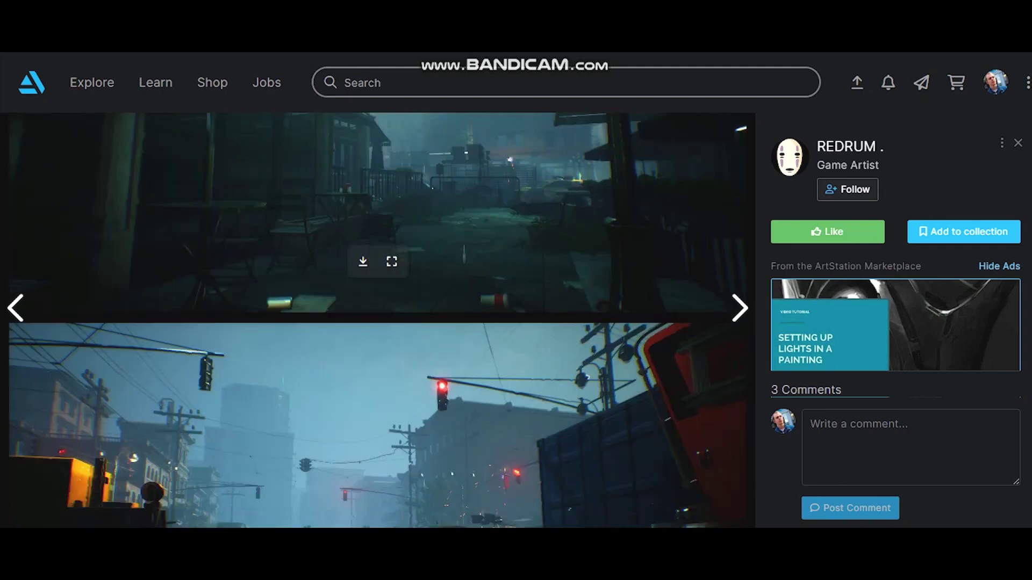
scroll(377, 317, "down", 4)
scroll(376, 317, "down", 5)
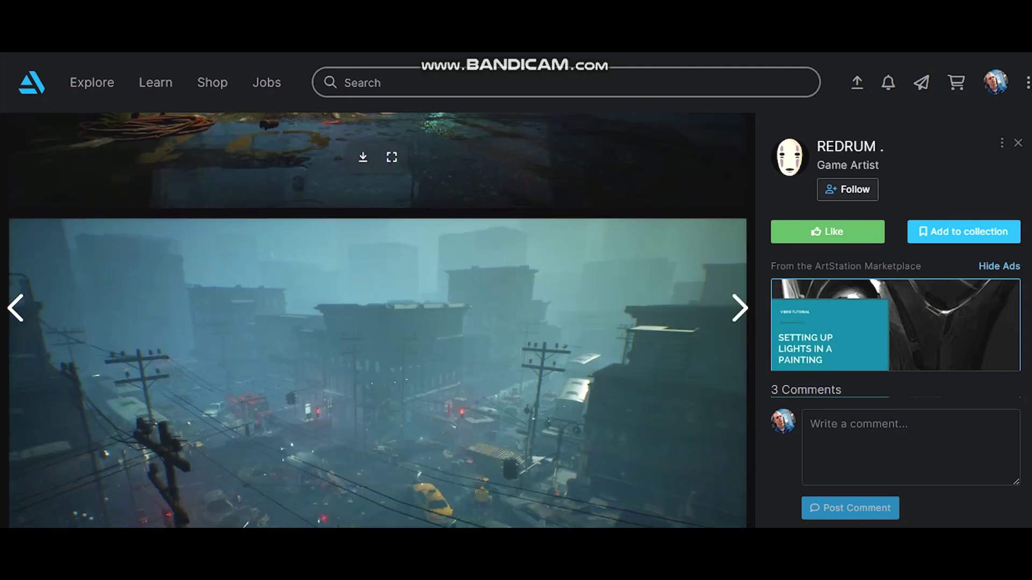
scroll(377, 317, "down", 10)
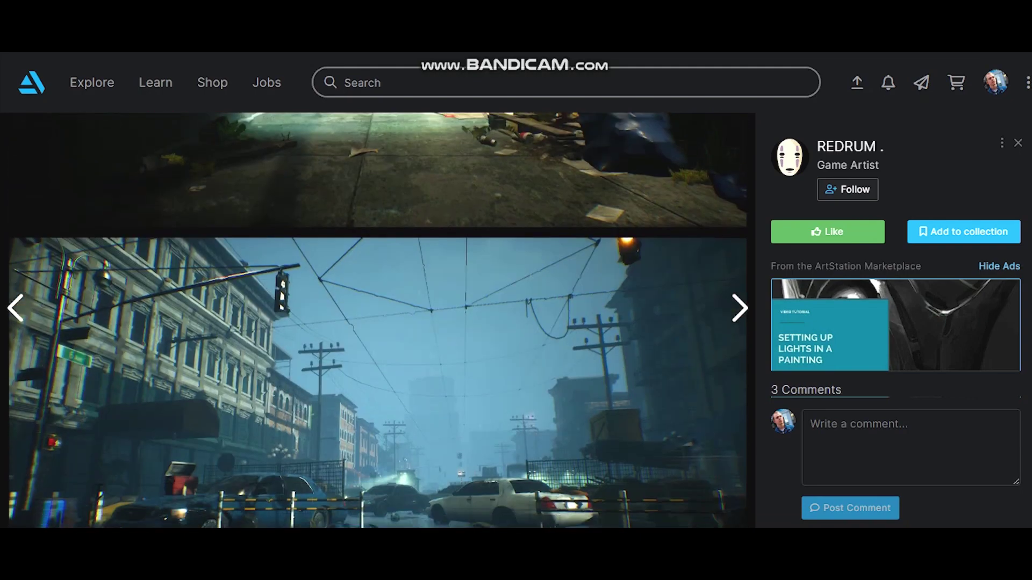
scroll(376, 317, "down", 8)
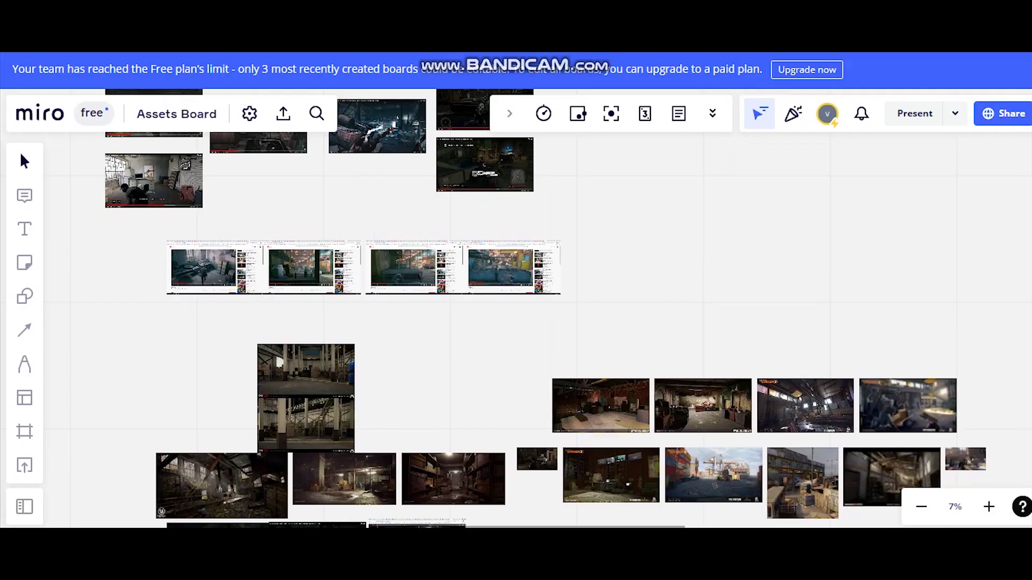
scroll(377, 290, "down", 3)
scroll(376, 291, "up", 4)
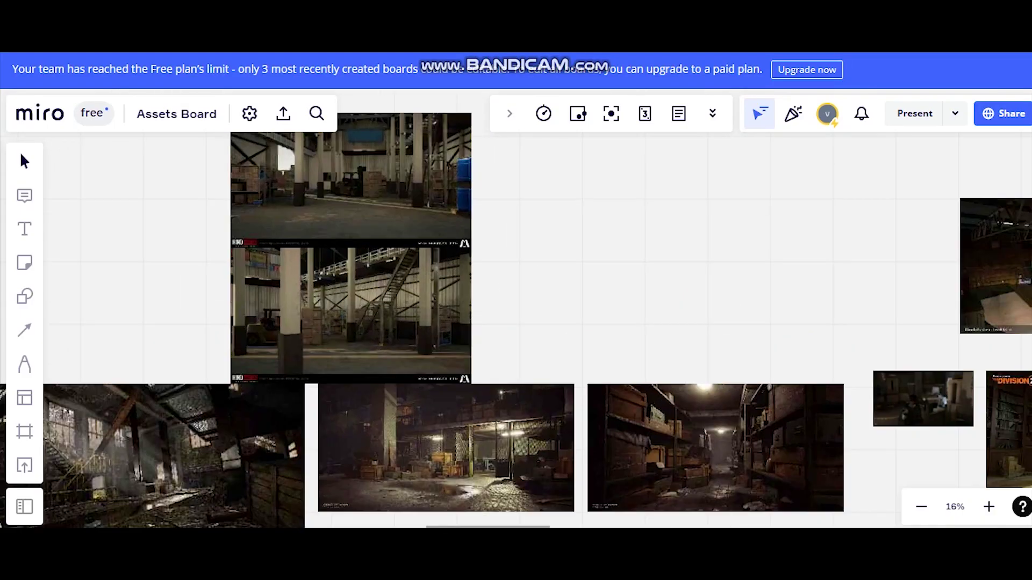
Step: Pan and zoom across the Miro Assets Board to review the dark warehouse interior references
scroll(516, 308, "down", 3)
scroll(516, 309, "up", 2)
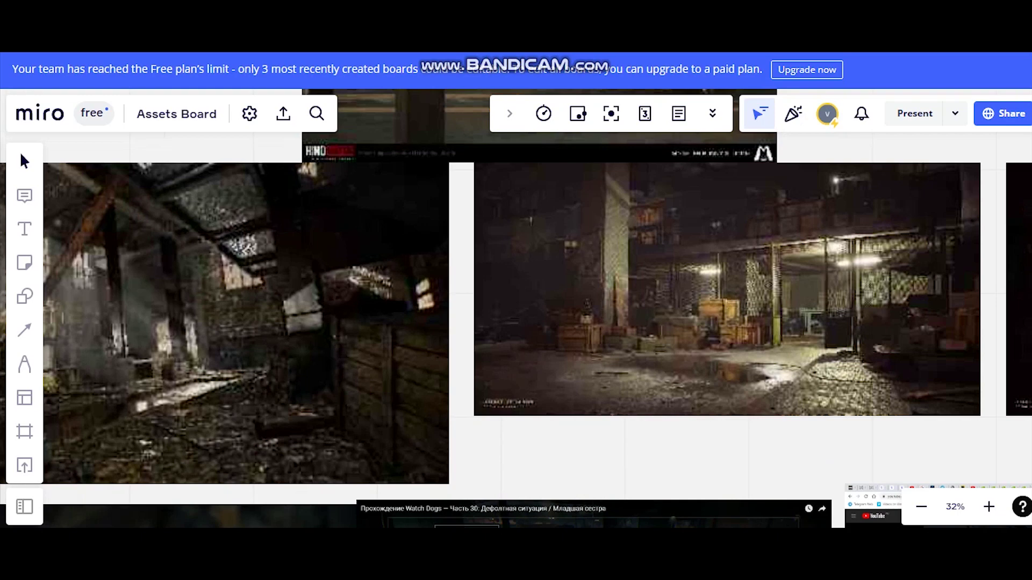
scroll(516, 308, "right", 3)
scroll(516, 309, "up", 2)
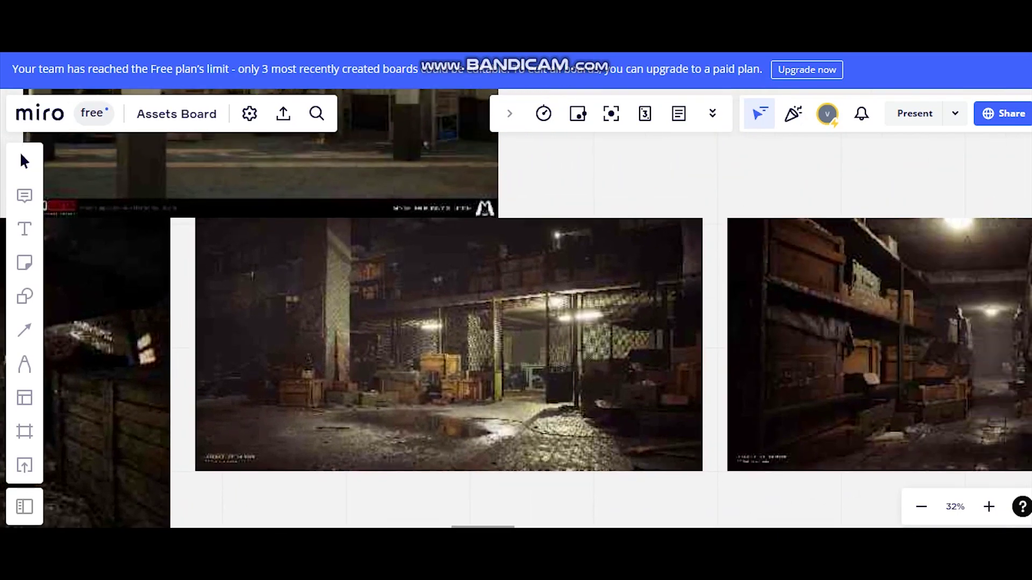
scroll(516, 309, "right", 6)
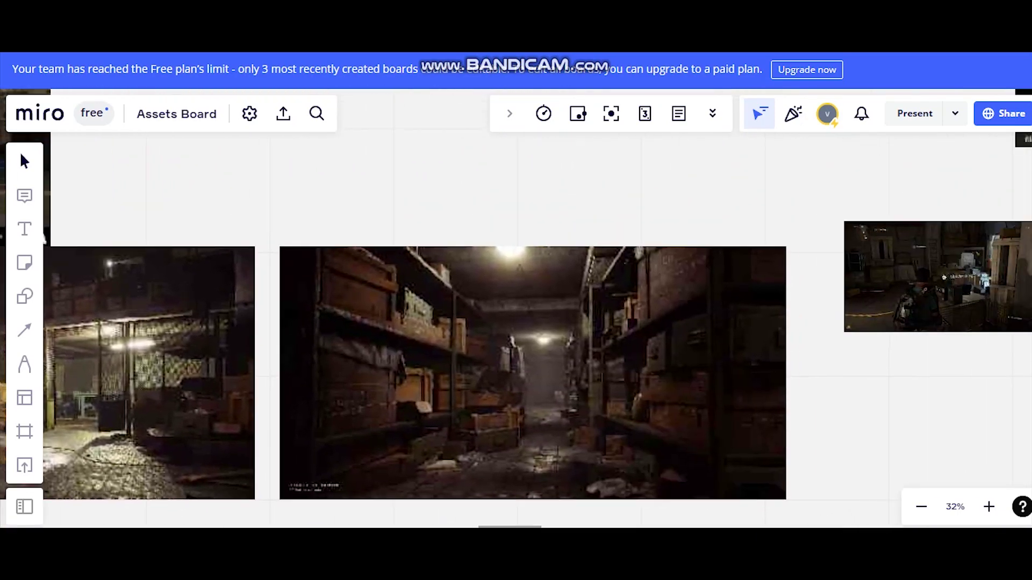
scroll(516, 308, "down", 2)
scroll(517, 309, "down", 5)
scroll(517, 308, "right", 3)
scroll(517, 308, "up", 1)
scroll(516, 308, "up", 1)
scroll(516, 308, "down", 5)
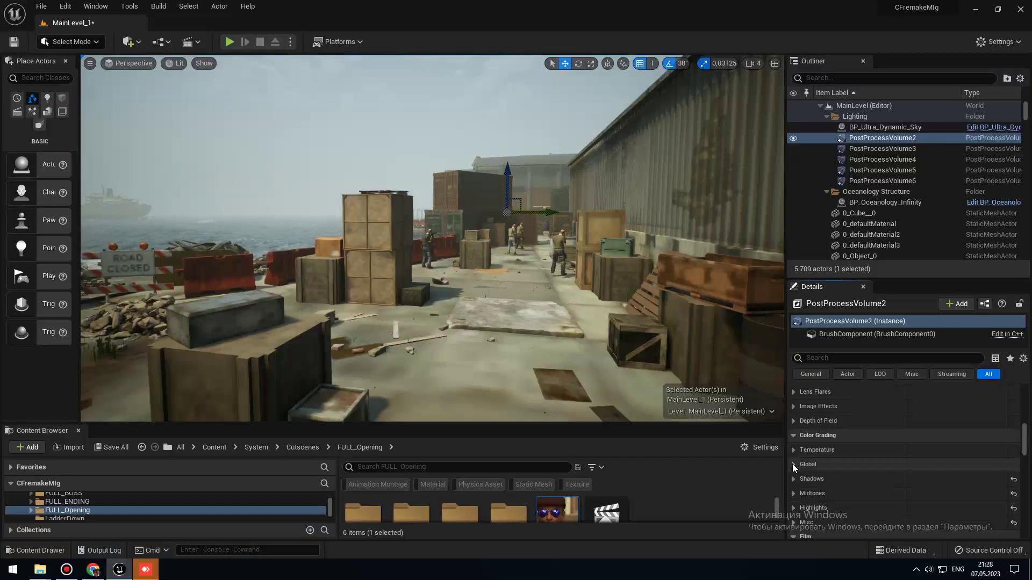
Step: Filter PostProcessVolume2 by 'tint', set a pale neutral Scene Color Tint, and shift the sky's Time Of Day
left_click(830, 359)
type("tint")
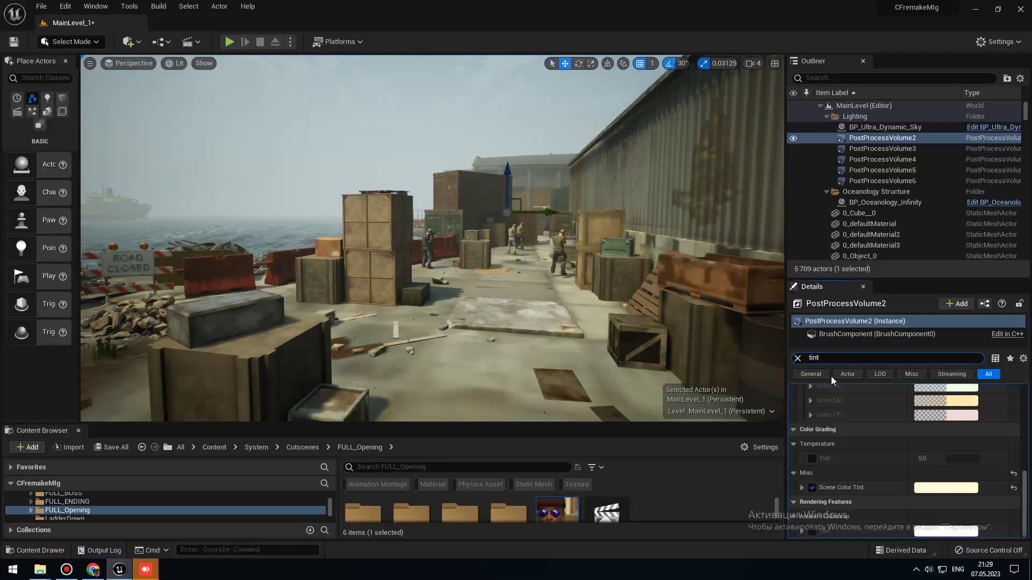
left_click(946, 488)
left_click_drag(814, 369, 763, 352)
mouse_move(781, 385)
left_mouse_down()
mouse_move(766, 380)
mouse_move(793, 361)
mouse_move(772, 361)
mouse_move(778, 372)
left_mouse_up()
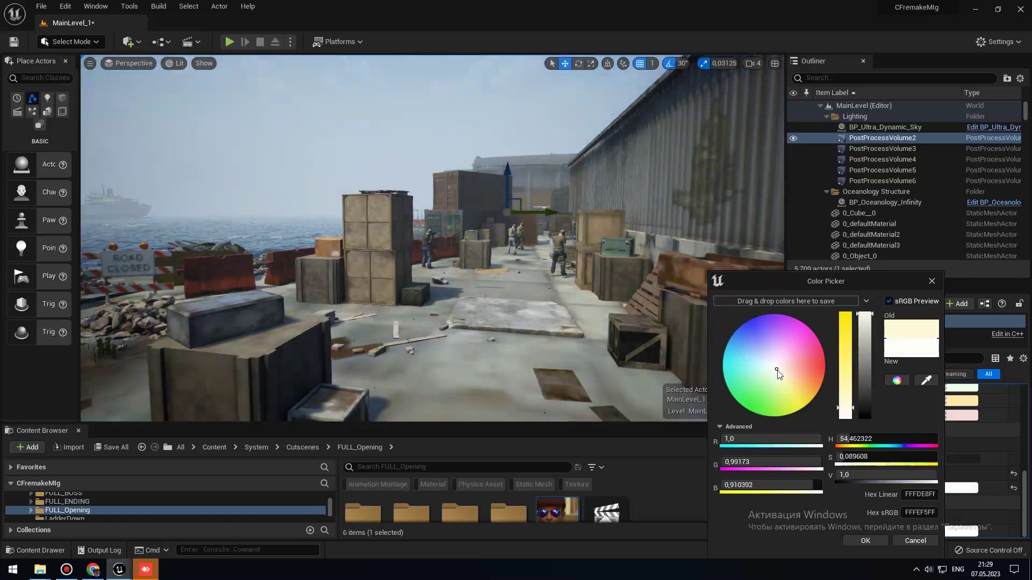
left_click(865, 541)
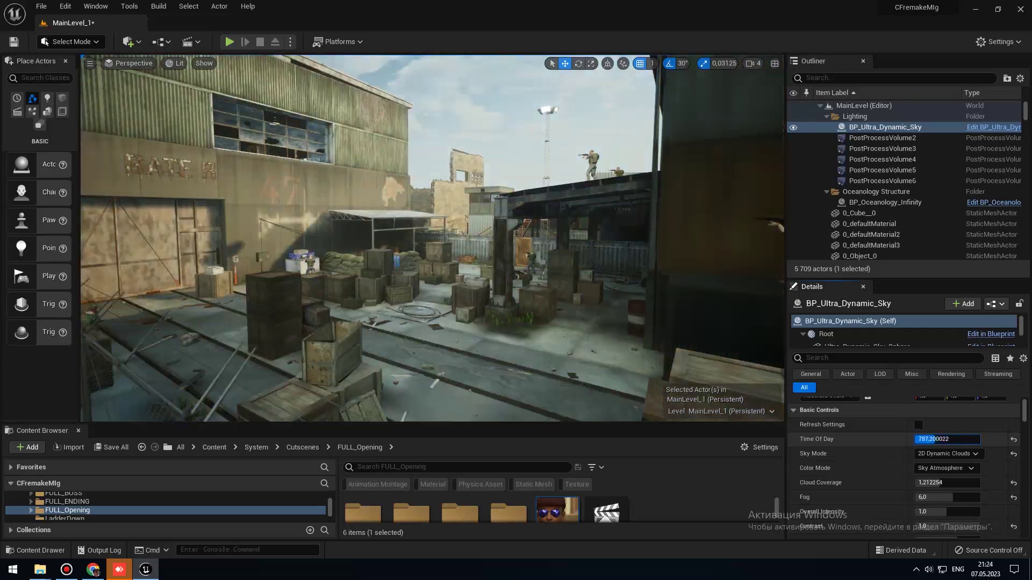
mouse_move(948, 439)
left_mouse_down()
mouse_move(956, 440)
mouse_move(936, 439)
mouse_move(982, 441)
mouse_move(960, 438)
left_mouse_up()
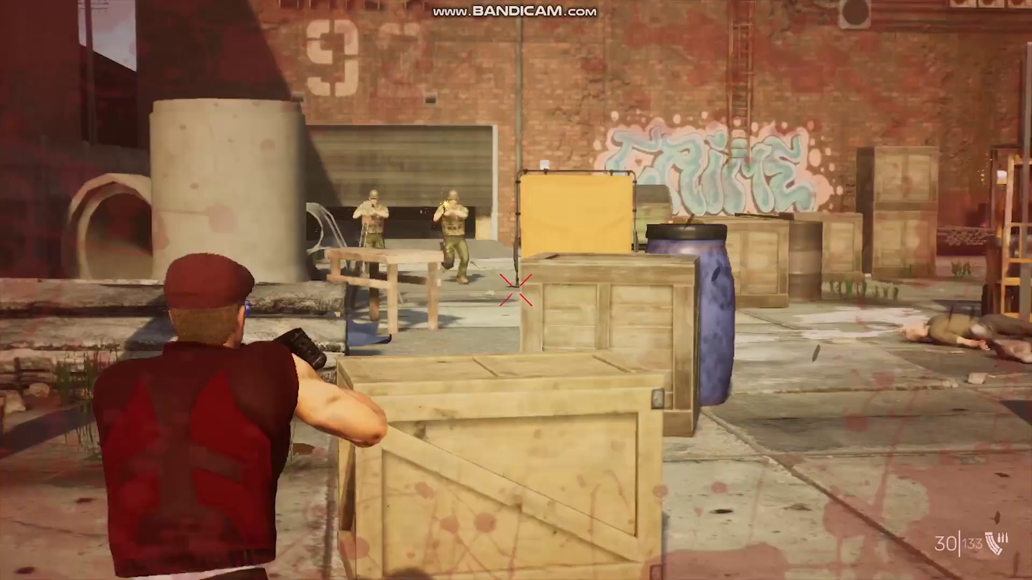
Step: Fire at the soldiers, then run past the sandbags, along the catwalk and through the crate yard to the garage door
left_click_drag(516, 291, 516, 291)
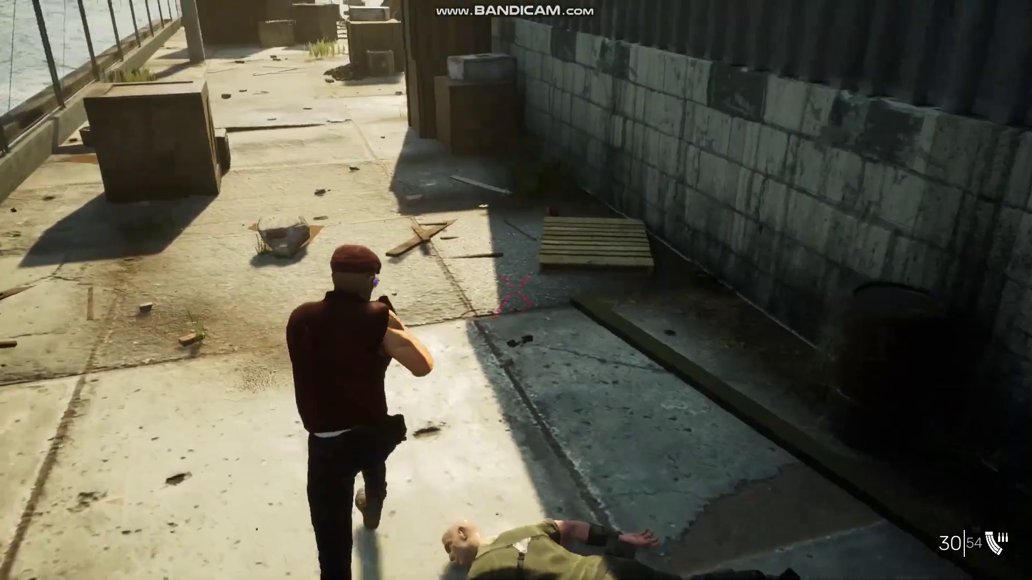
key("w")
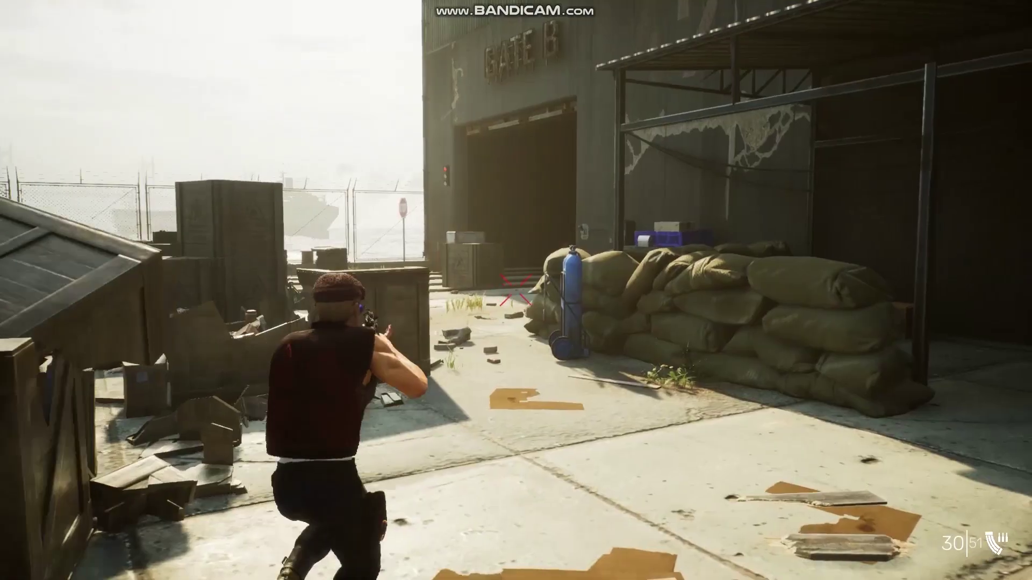
key("w")
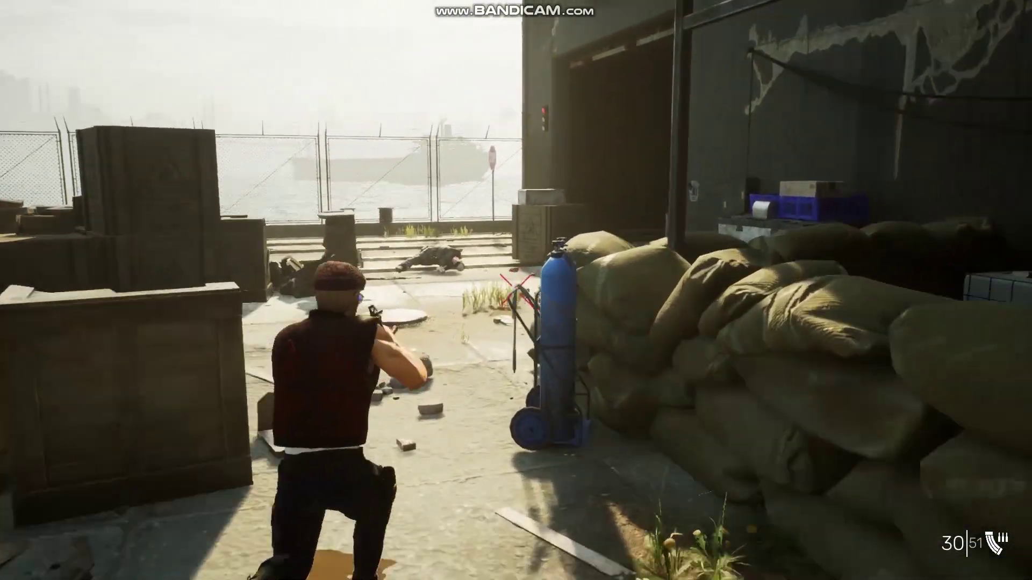
key("a")
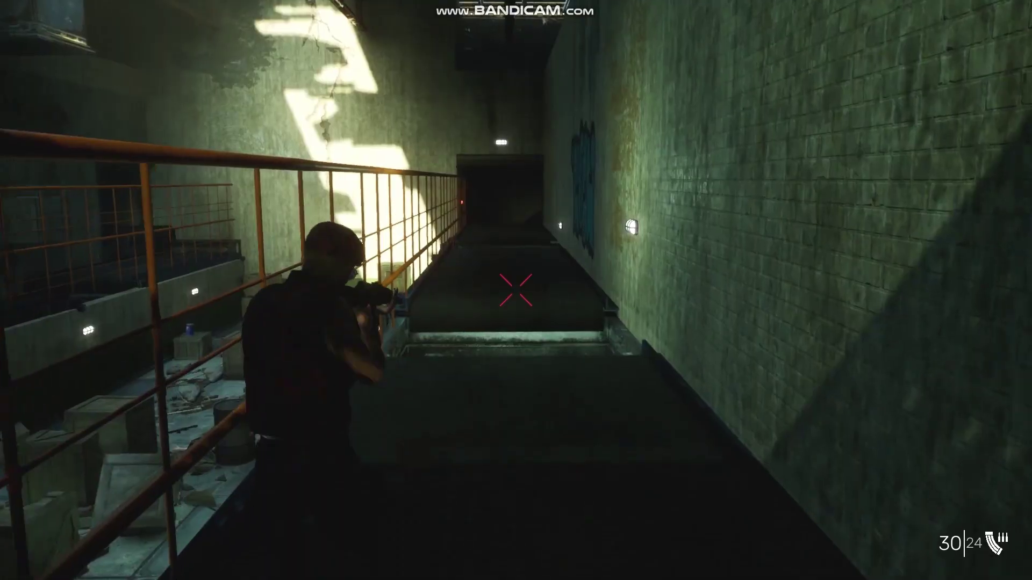
key("w")
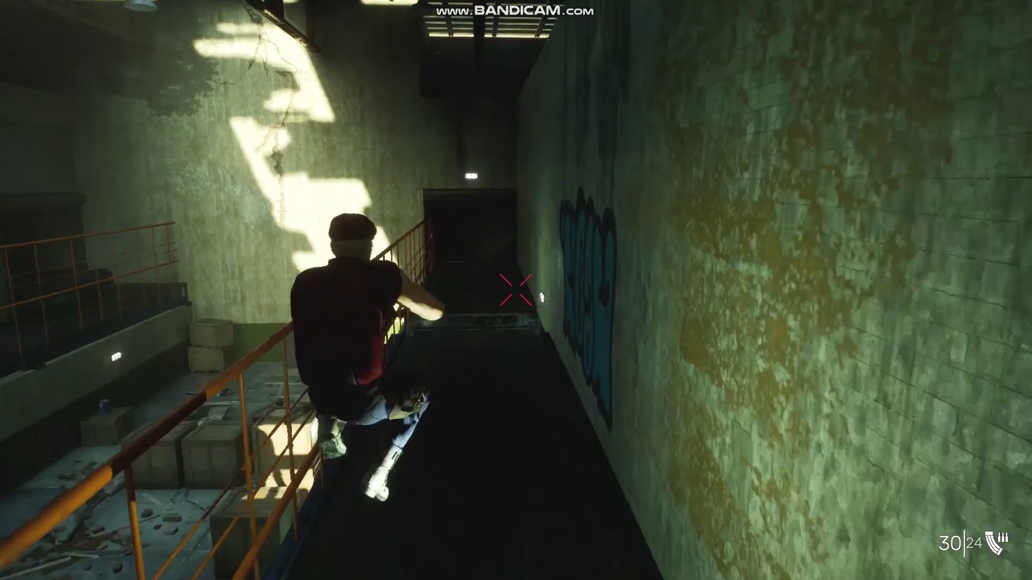
key("w")
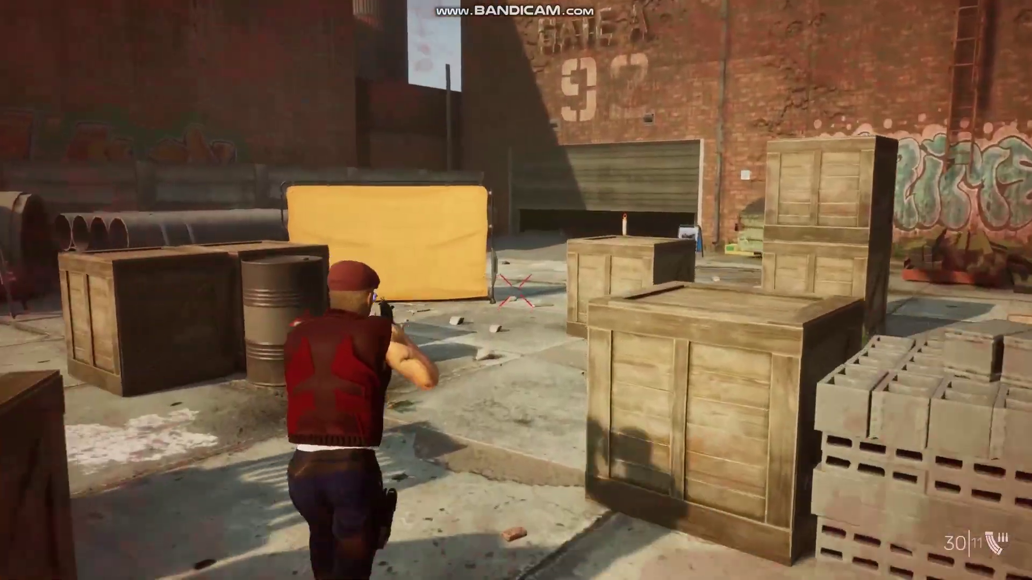
key("w")
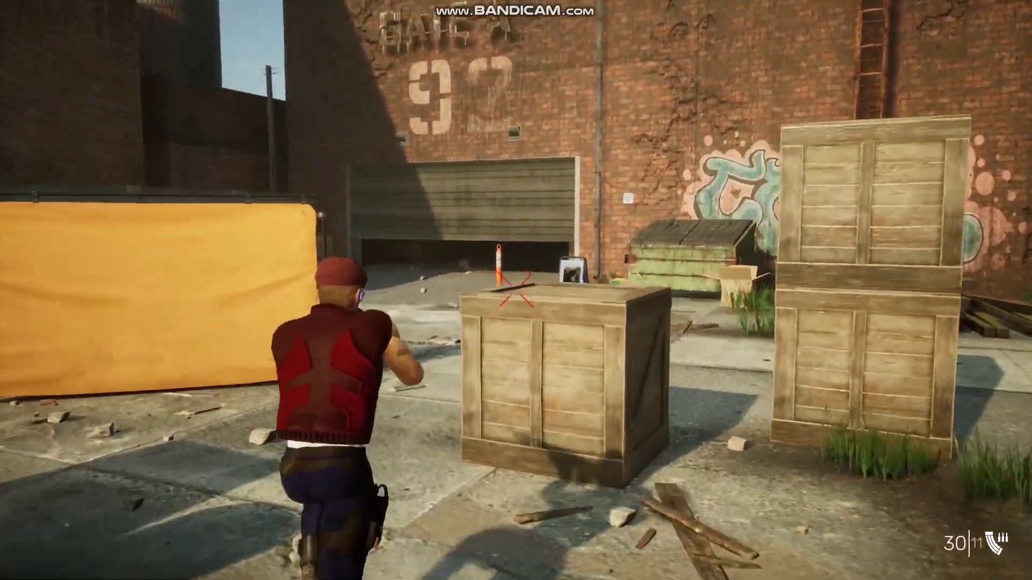
key("w")
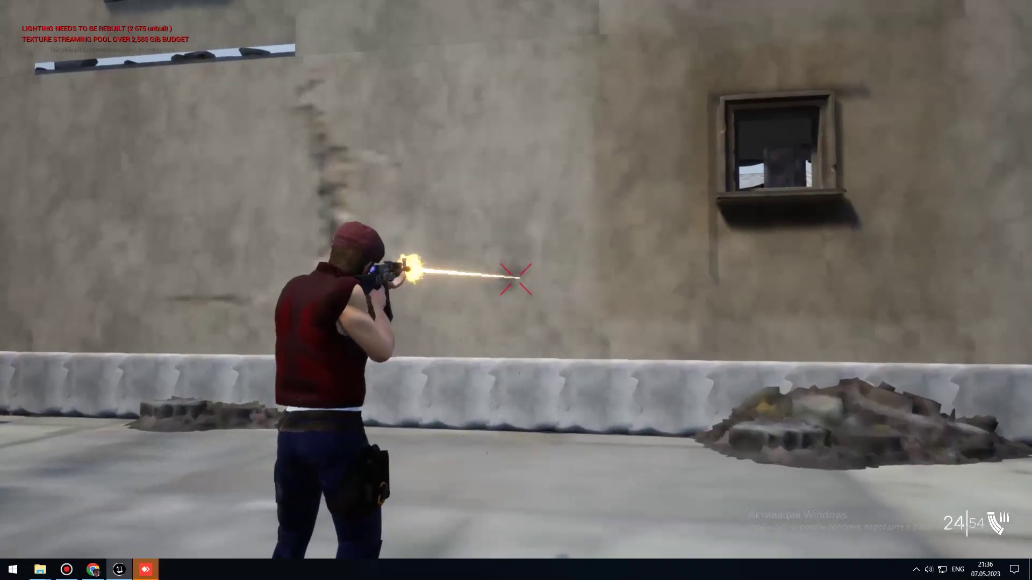
Step: Keep the NS_MuzzleFlash2 muzzle flash firing while swinging the camera across the wider crate yard
left_click_drag(516, 280, 516, 280)
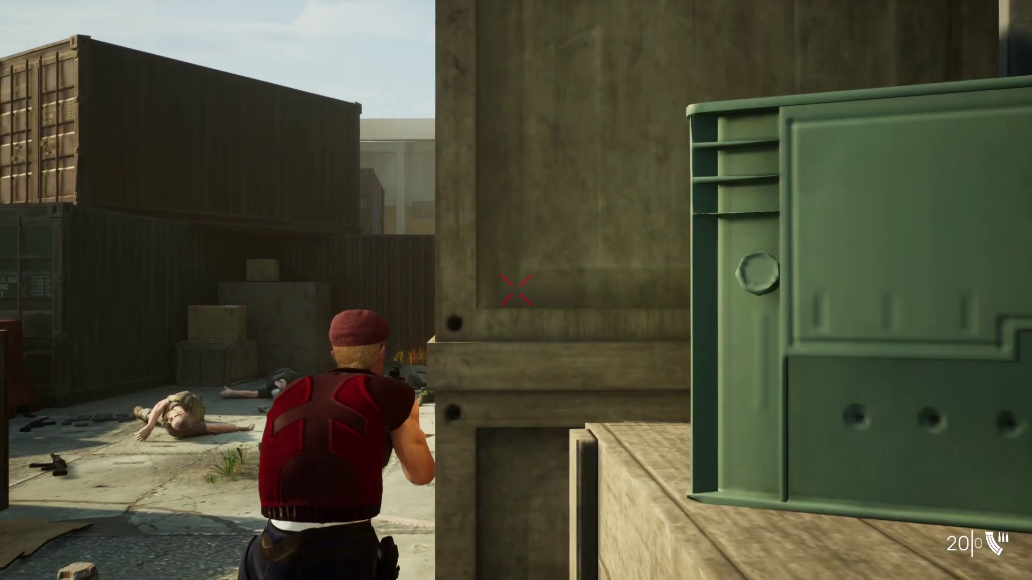
left_click_drag(516, 290, 516, 291)
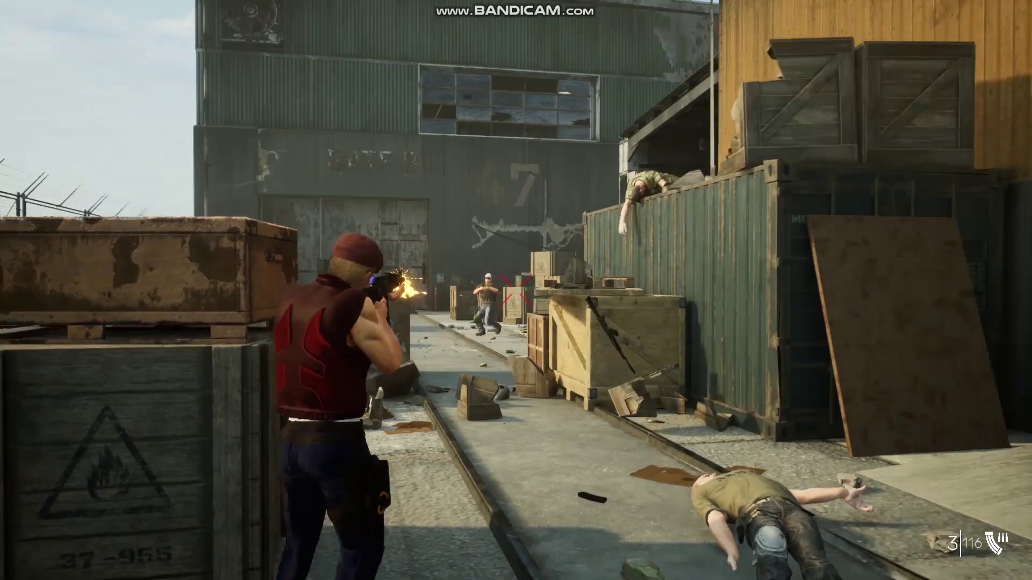
Step: Fire down the alley at enemies behind the crates while running forward along the fence
left_click_drag(516, 290, 516, 290)
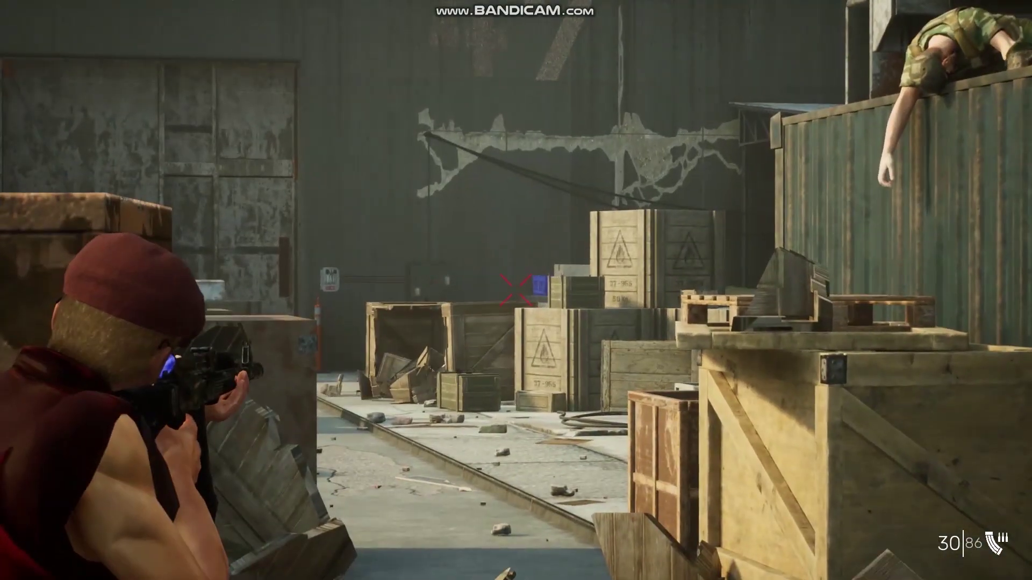
left_click_drag(516, 291, 516, 290)
left_click(517, 291)
left_click(516, 290)
left_click(516, 290)
key("w")
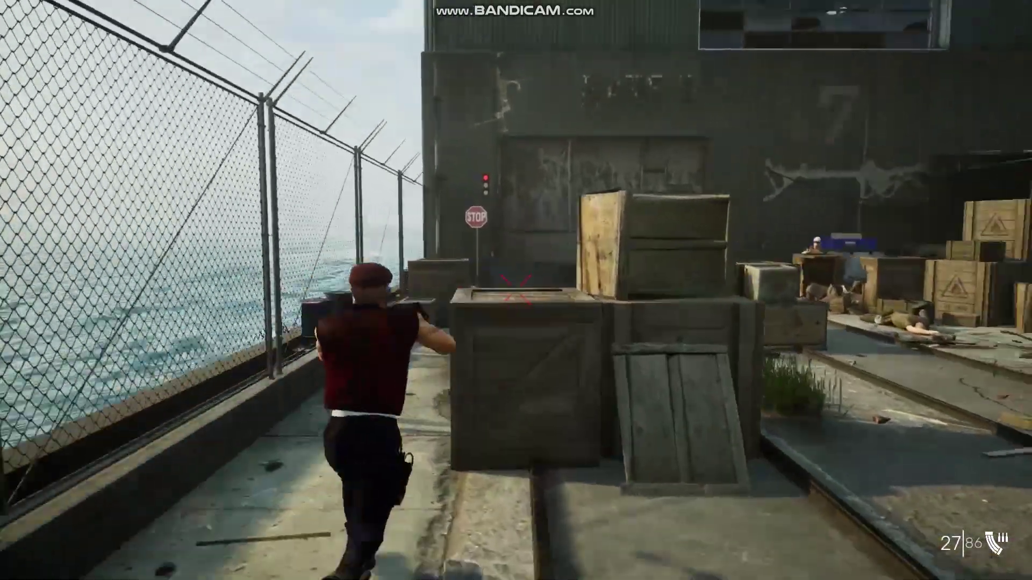
right_click_drag(516, 290, 516, 290)
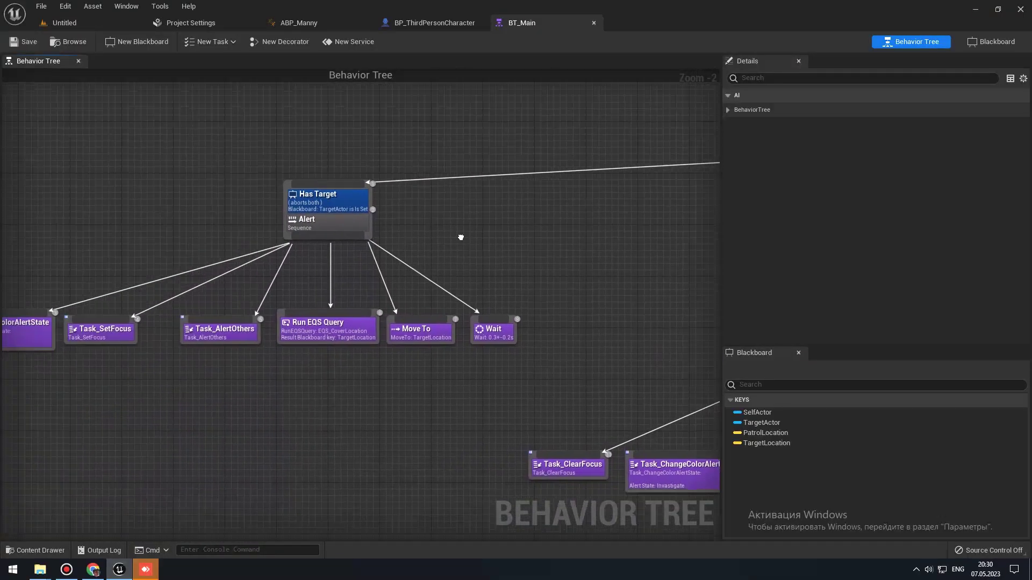
Step: Pan across the BT_Main graph, then take control of the running game and fire the weapon
right_click_drag(229, 304, 463, 286)
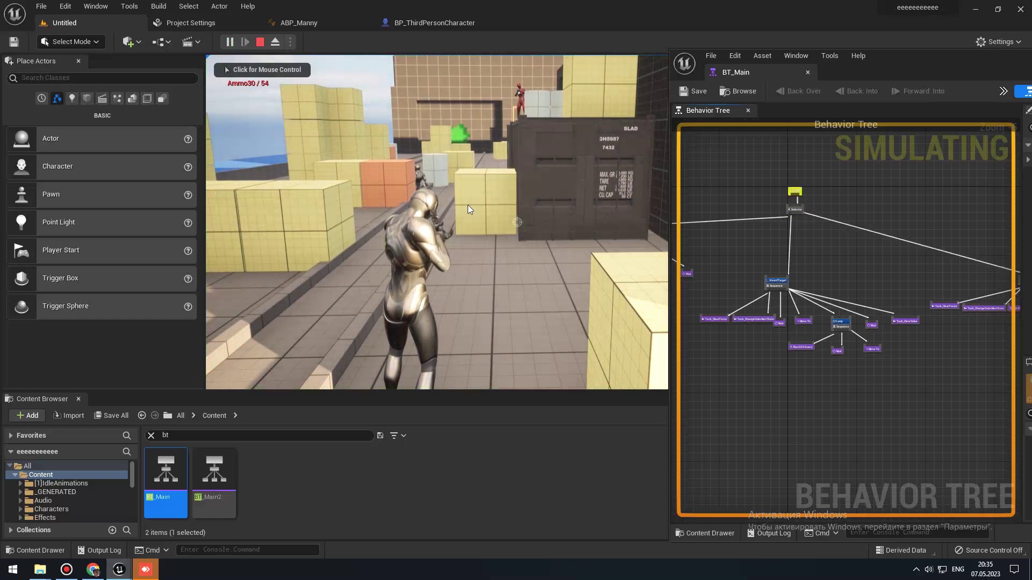
left_click(469, 205)
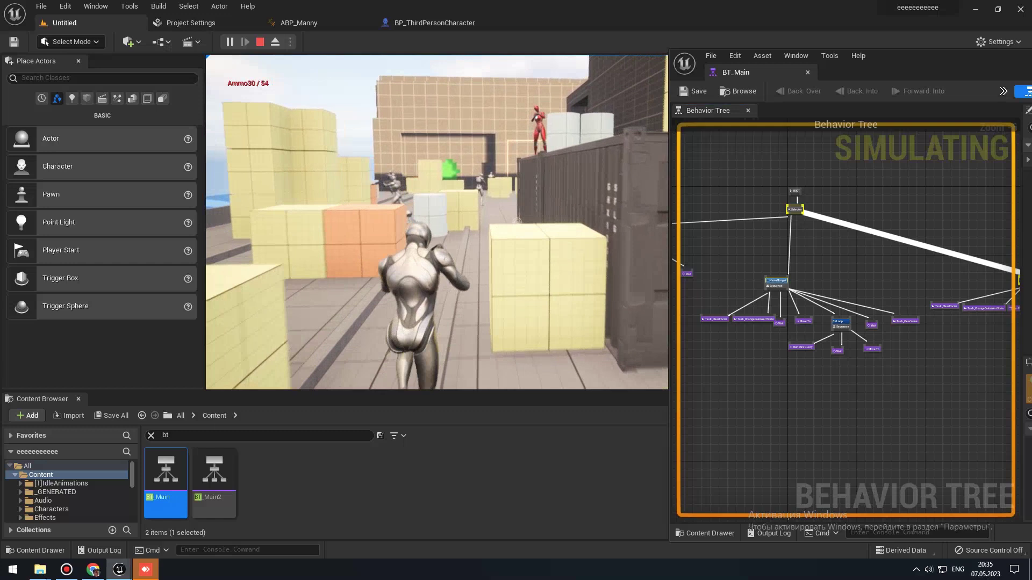
left_click(517, 222)
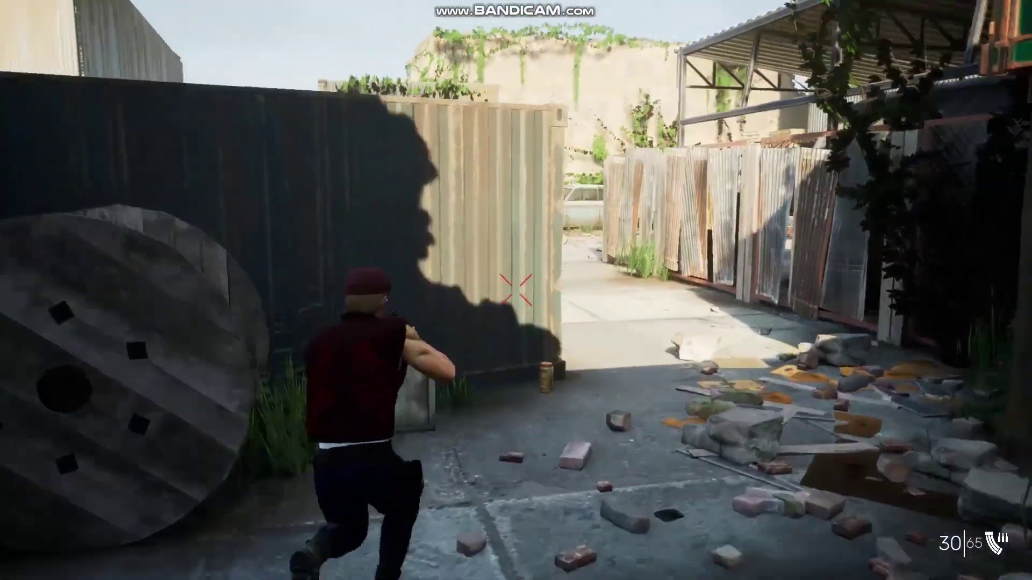
Step: Shoot the enemy around the alley corner, crouch to reload, then run on down the alley
left_click(516, 290)
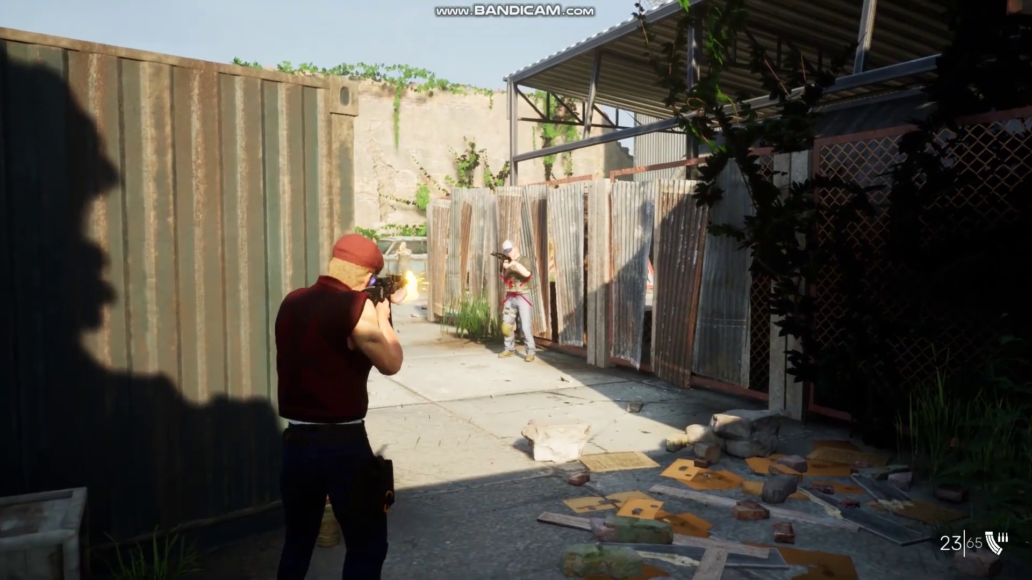
left_click(516, 290)
left_click(516, 290)
key("c")
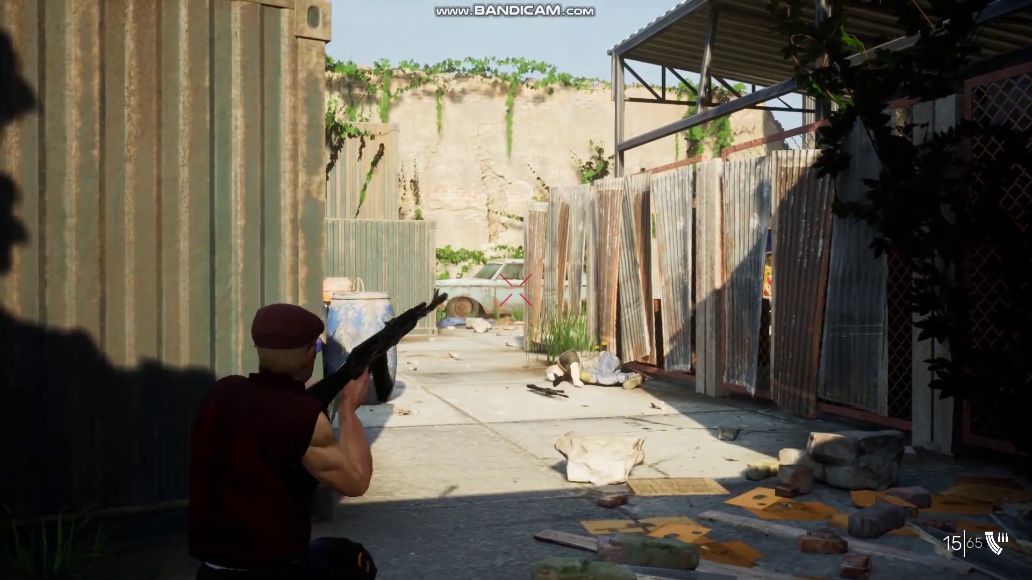
key("r")
key("c")
key("w")
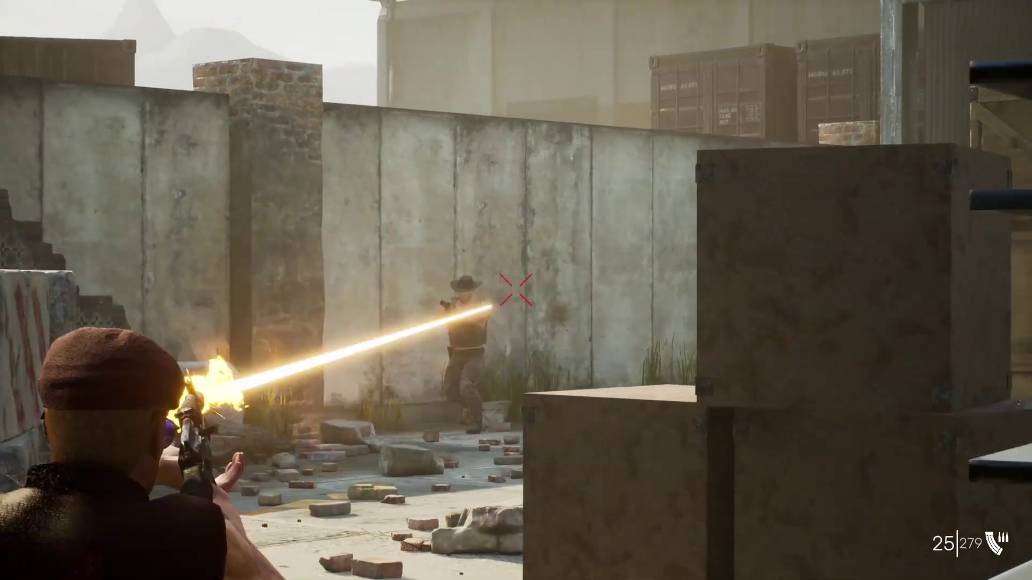
Step: Strafe left out of cover, empty the magazine at the courtyard enemy, then reload
left_click(516, 291)
left_click(516, 290)
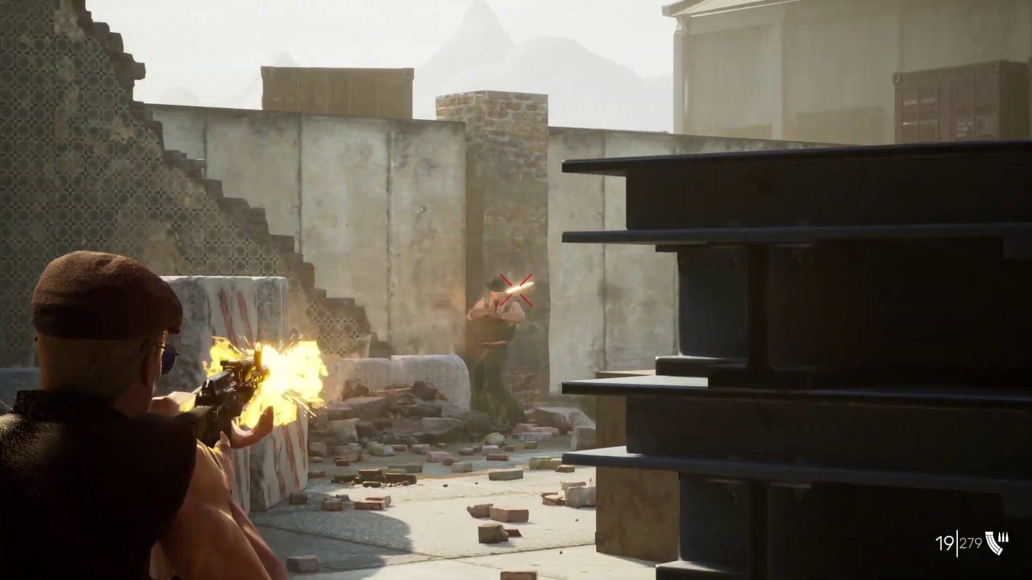
left_click(516, 290)
left_click(516, 290)
key("a")
left_click(516, 291)
left_click(516, 290)
left_click(516, 291)
left_click(516, 291)
left_click(516, 291)
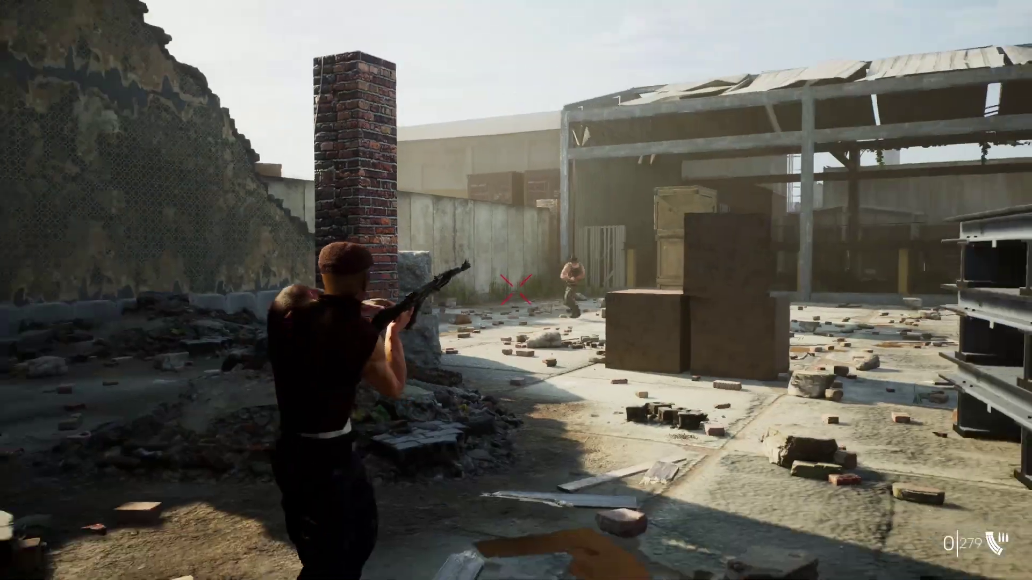
key("r")
Step: Advance to courtyard cover and fire at the hatted enemy
key("w")
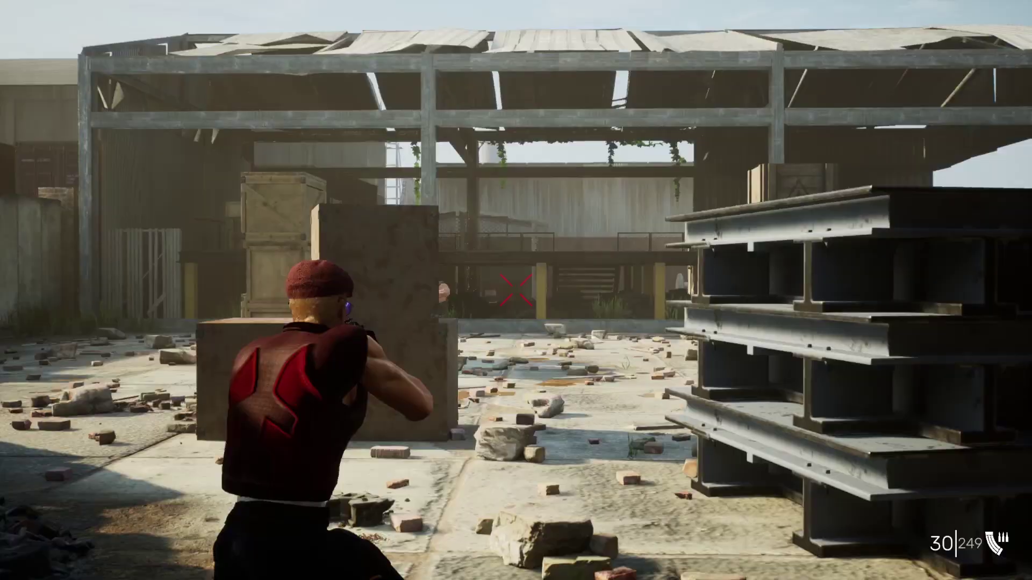
left_click(516, 291)
left_click(516, 290)
left_click(516, 290)
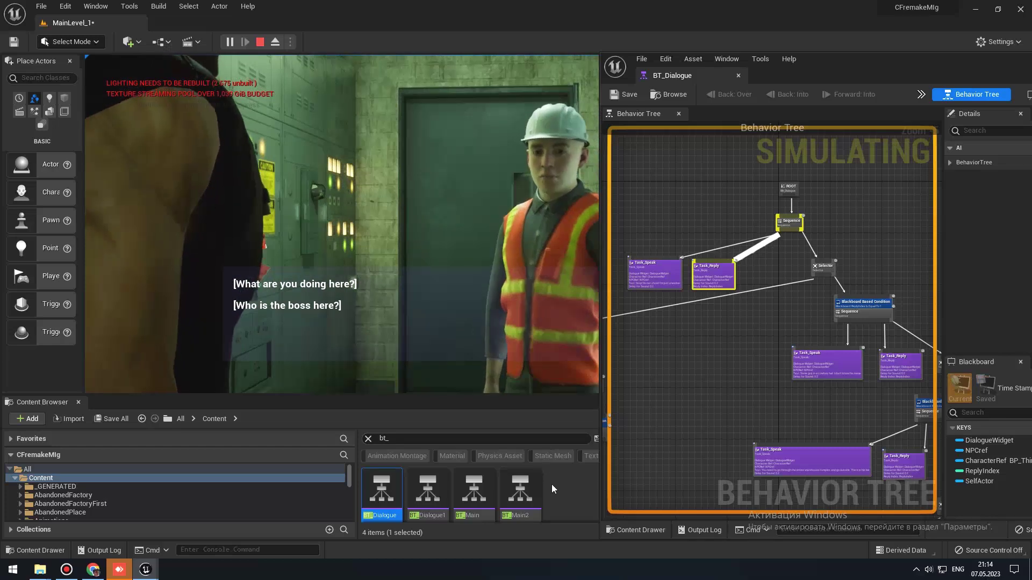
Step: Choose the boss question, '[How can I find it?]' and '[Why are you helping me?]' while following BT_Dialogue
left_click(315, 307)
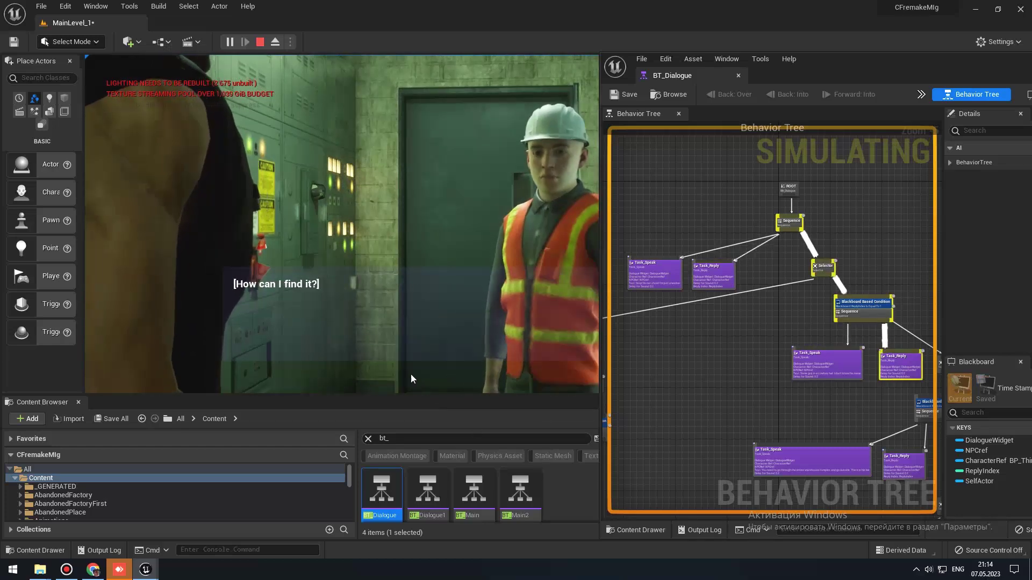
left_click(300, 285)
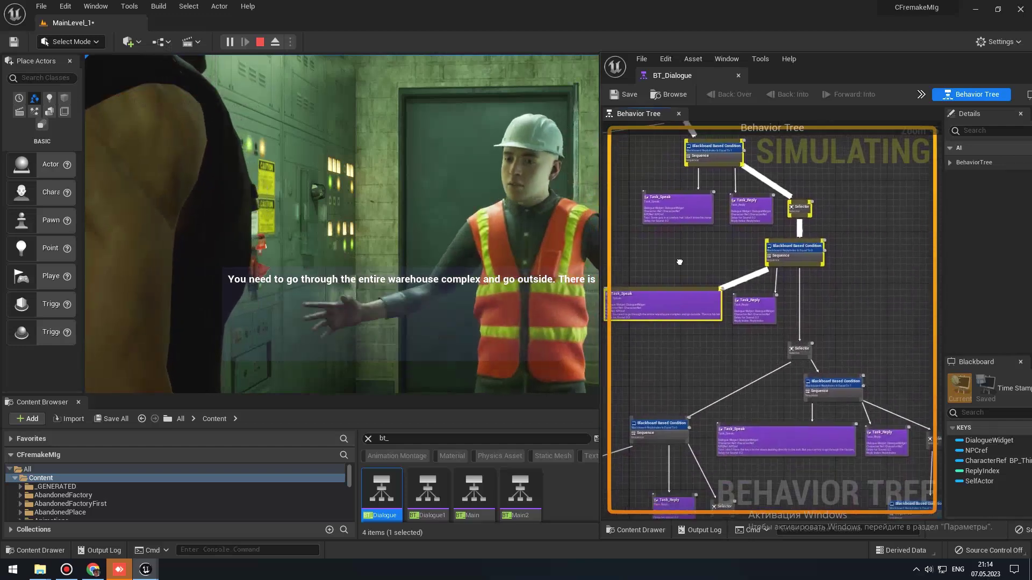
right_click_drag(679, 262, 689, 214)
left_click(262, 281)
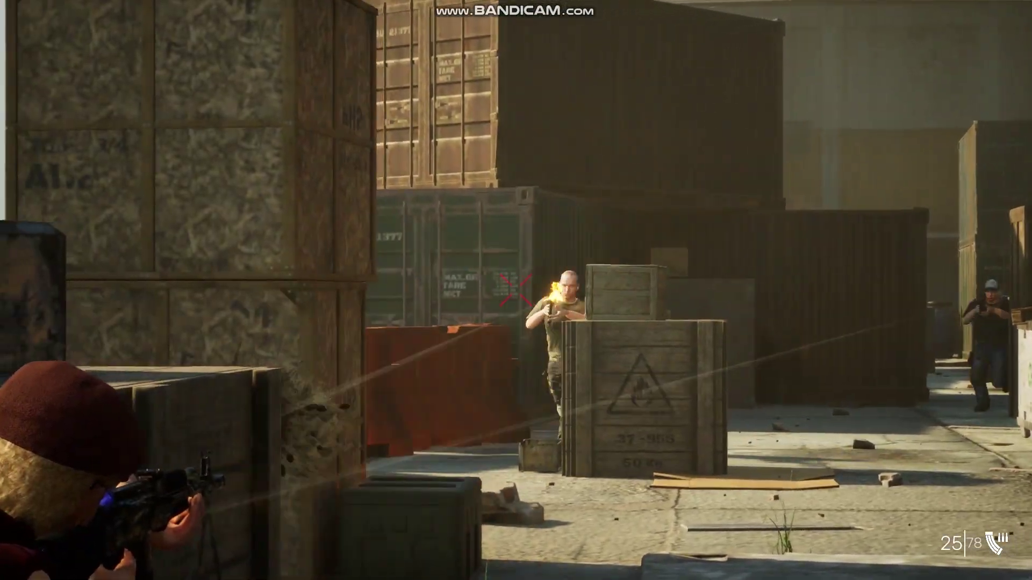
Step: Shoot the enemies among the rooftop crates, then make the PANTS object visible on the hero
left_click(517, 290)
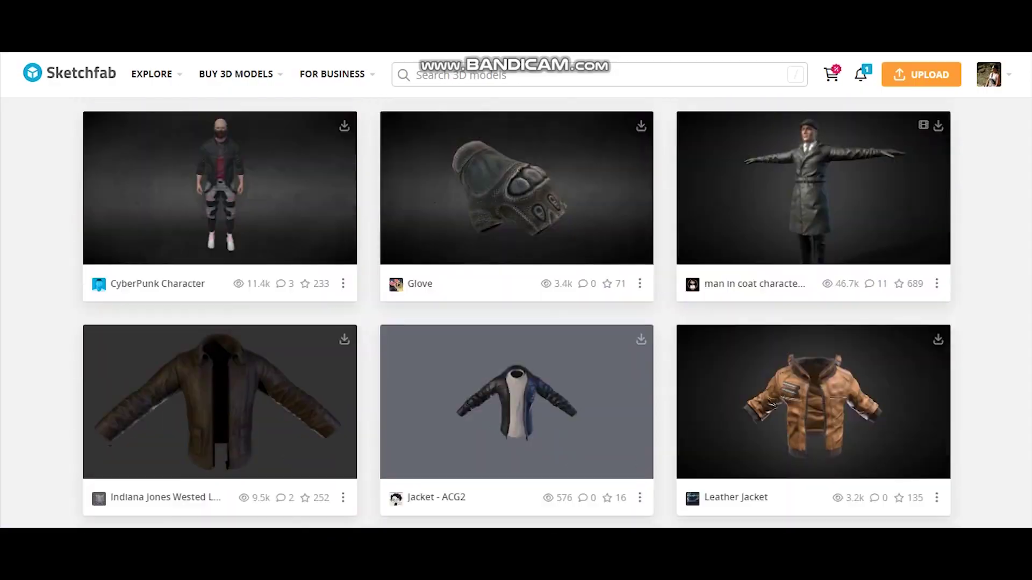
scroll(516, 291, "down", 5)
scroll(516, 290, "down", 5)
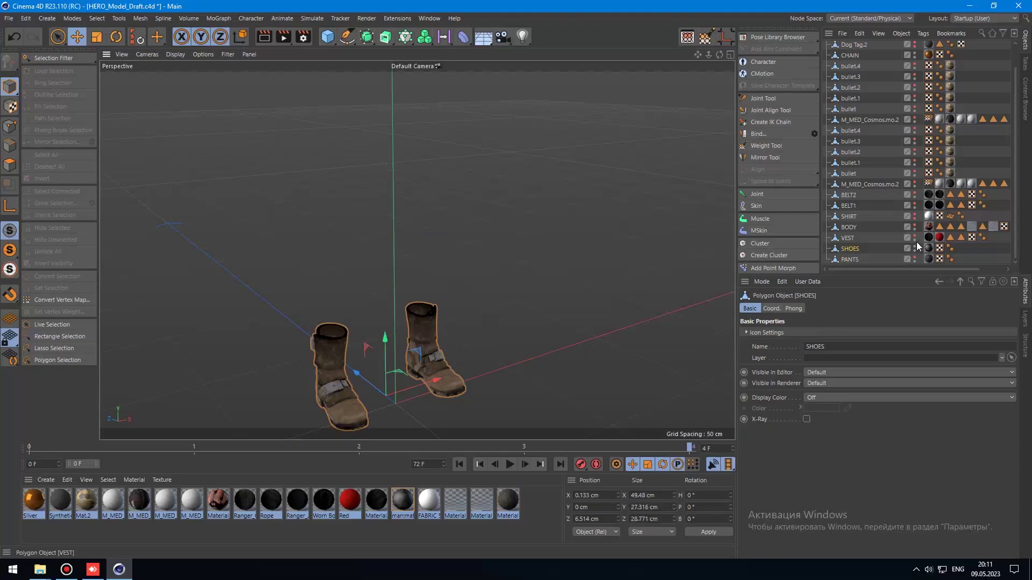
left_click(915, 259)
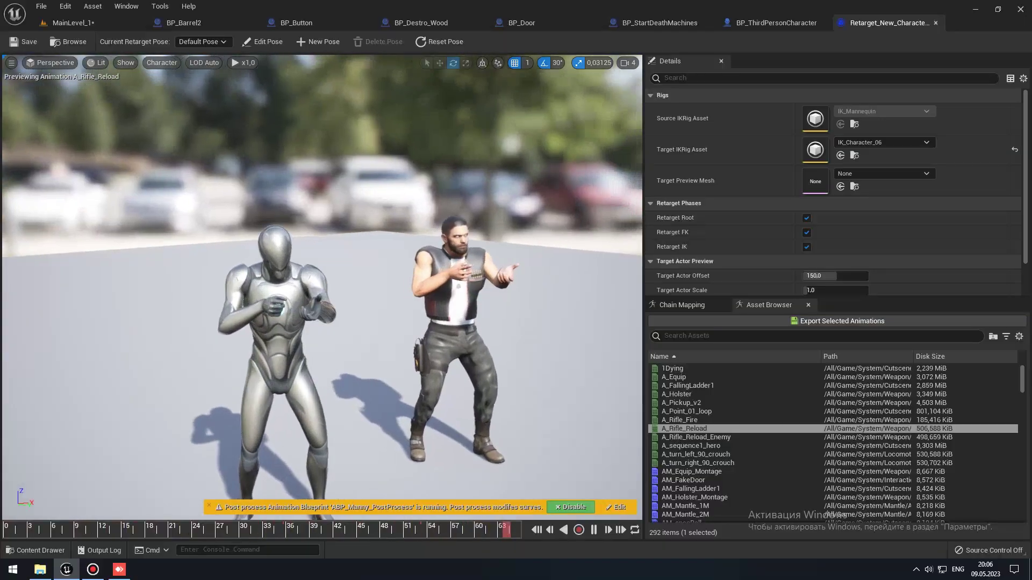
Step: Dolly the preview camera closer to the mannequin and hero playing A_Rifle_Reload
left_click_drag(319, 396, 319, 396)
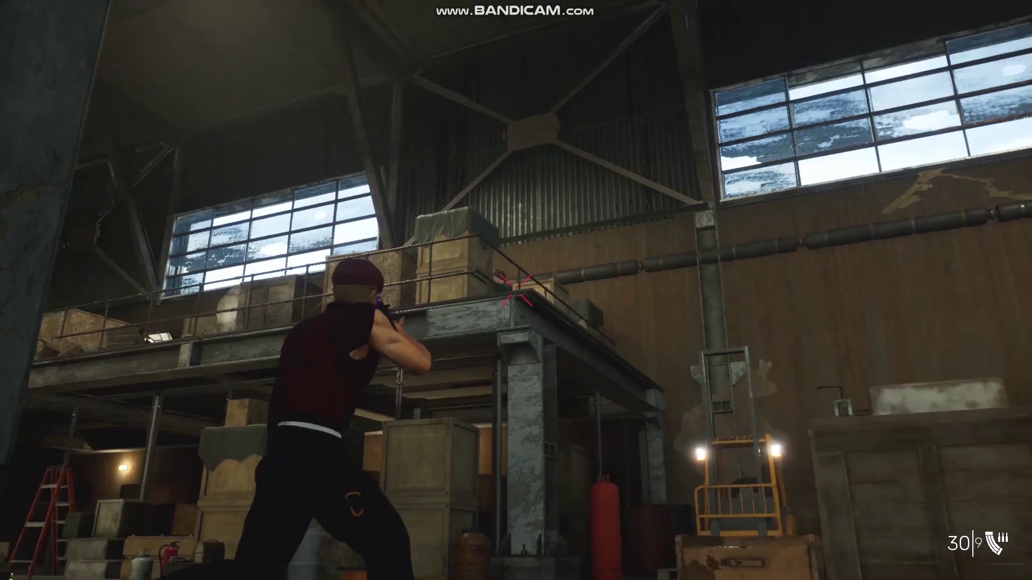
Step: Fire at warehouse enemies while advancing along the tracks, then shoot bursts at the mezzanine enemy
left_click(516, 290)
left_click(517, 290)
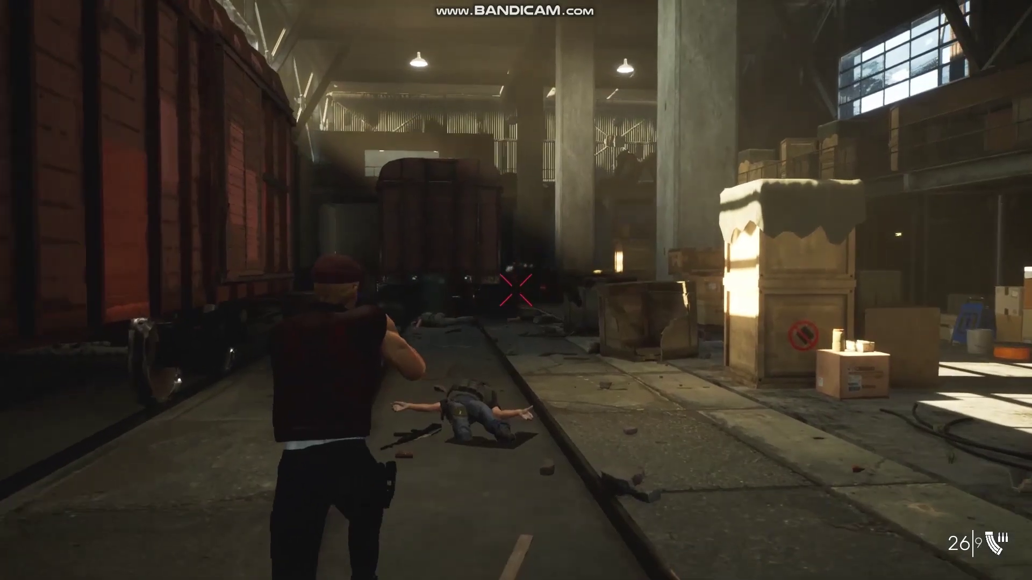
left_click(516, 290)
left_click(516, 290)
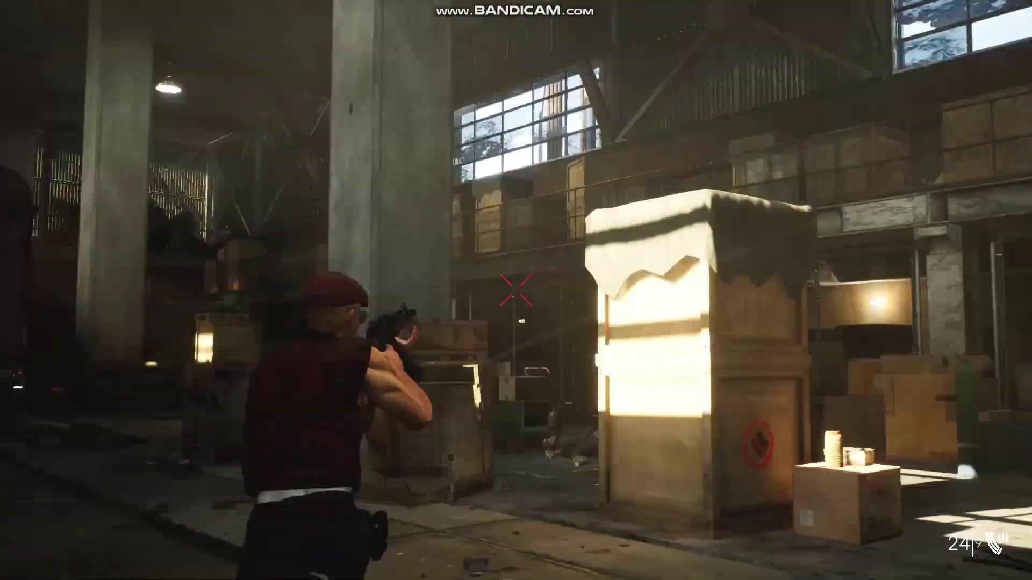
left_click(516, 291)
left_click(516, 291)
left_click(516, 291)
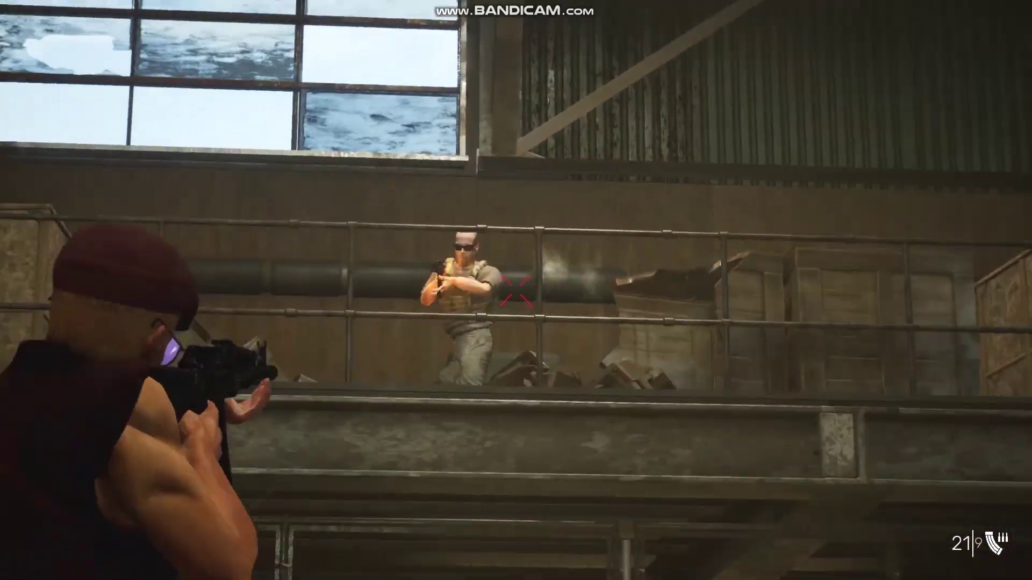
left_click(516, 290)
left_click(516, 290)
left_click(516, 290)
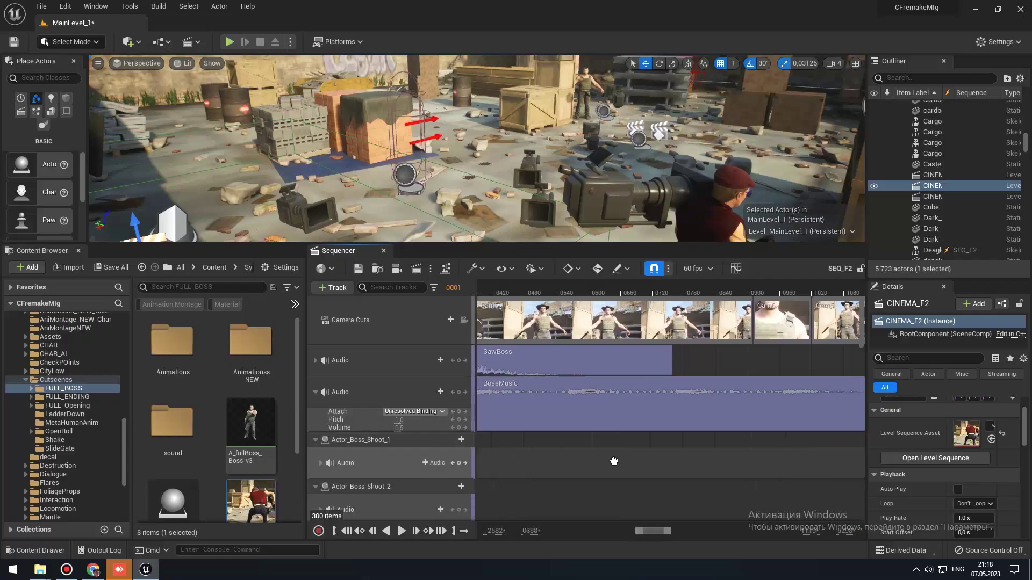
Step: Show earlier SEQ_F2 timeline frames and fly the view toward the character and cinematic cameras
right_click_drag(584, 462, 673, 440)
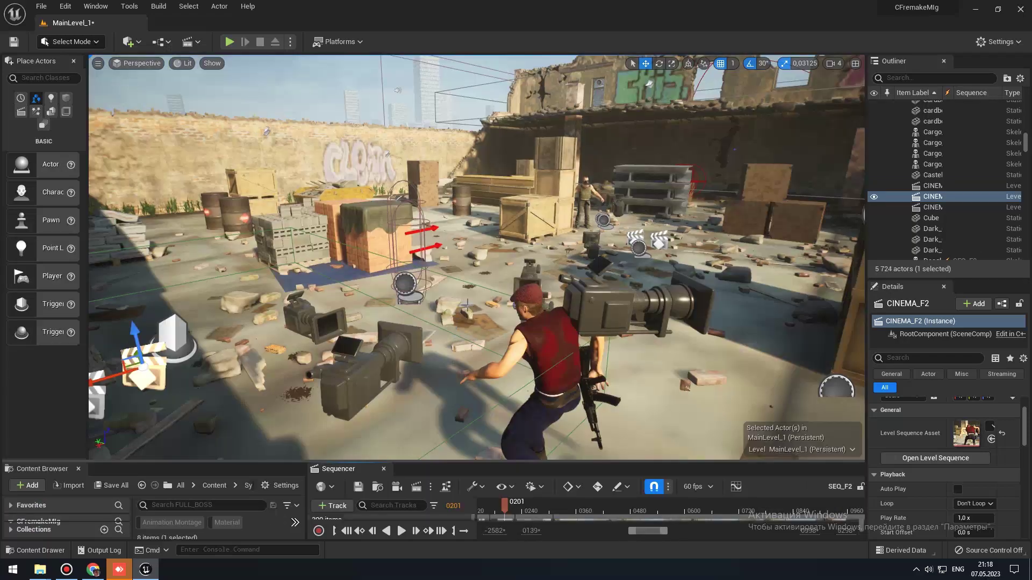
left_click_drag(477, 296, 411, 257)
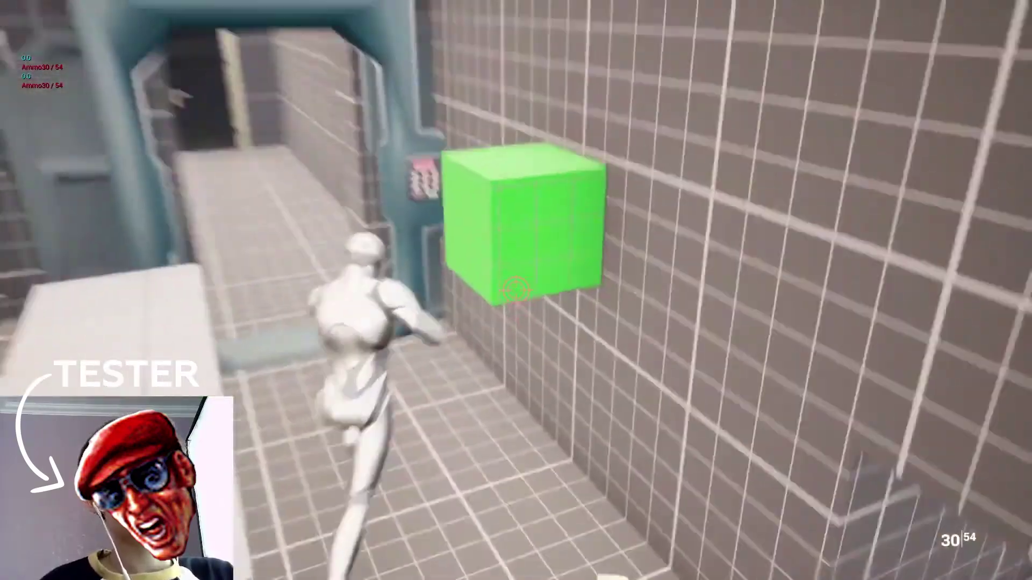
Step: Run along the blockout corridor, up the cylinder stairs, and toward the green cube
key("w")
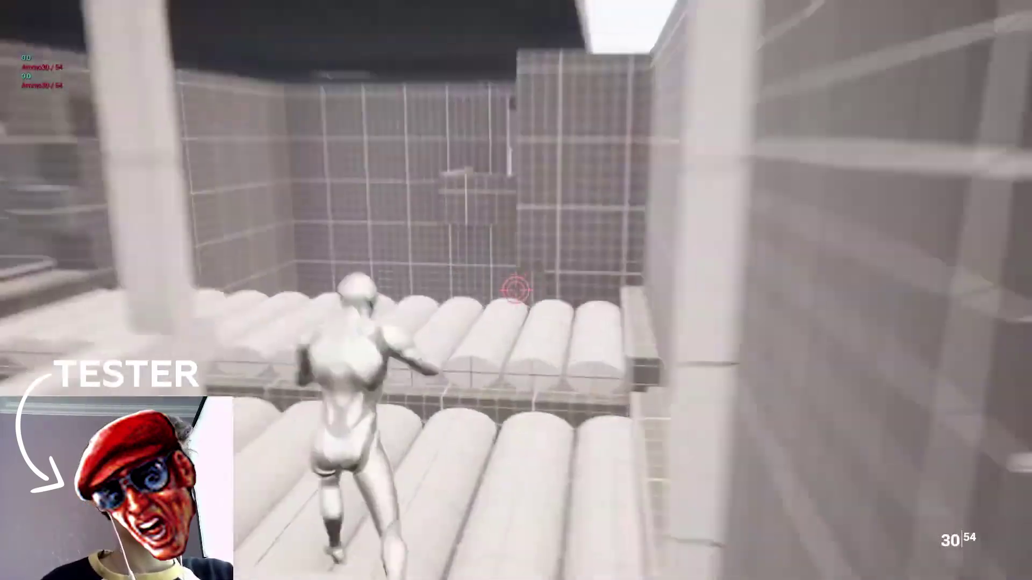
key("w")
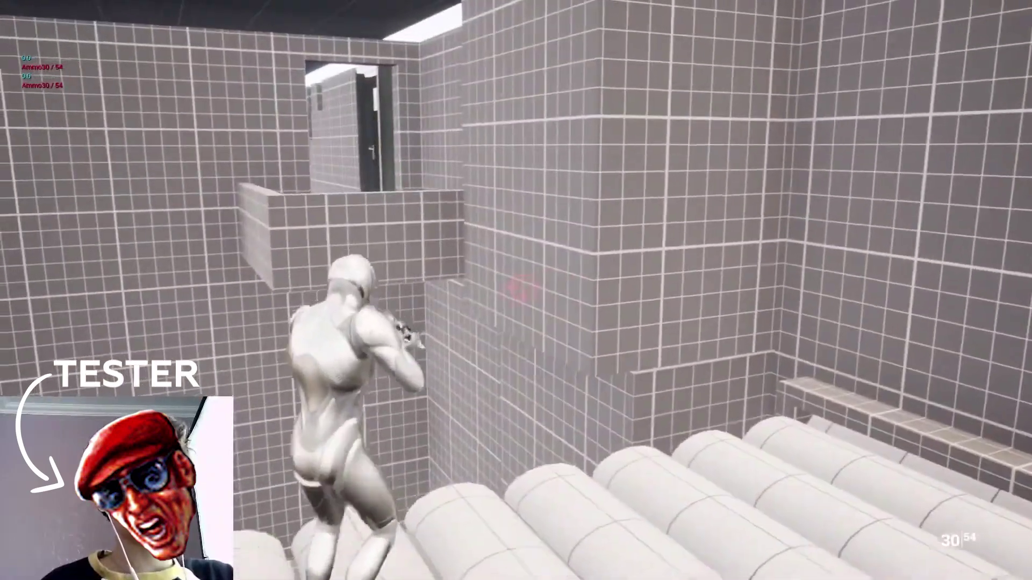
key("w")
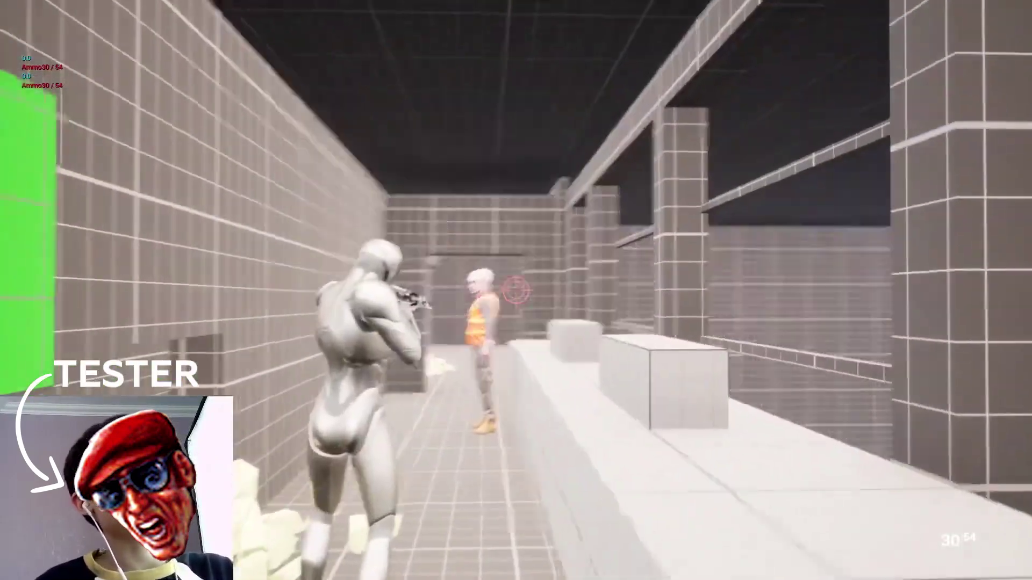
key("w")
key("w")
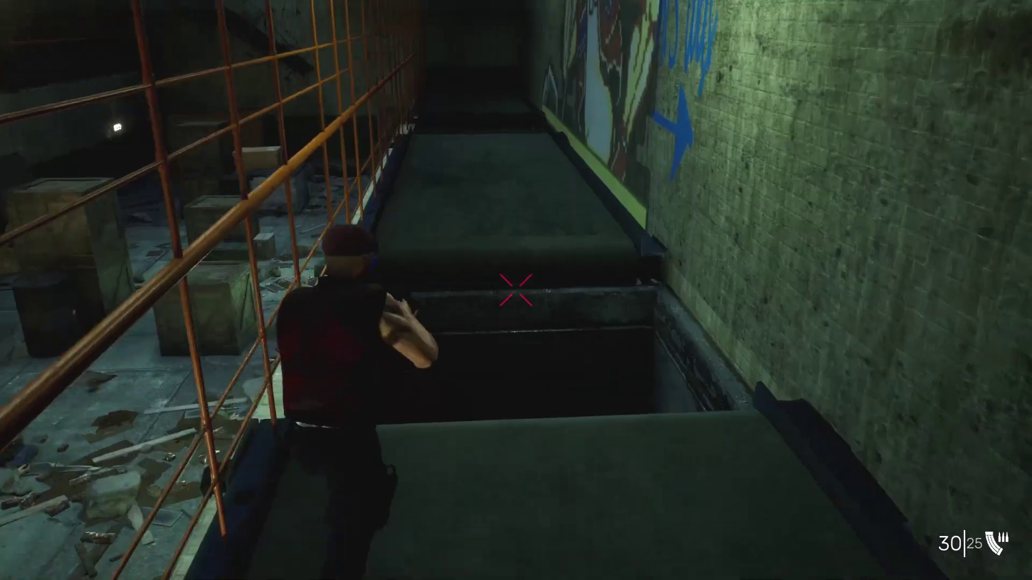
Step: Push through the stairwell and gun down the enemies in the yard, including the one by the orange plate
key("w")
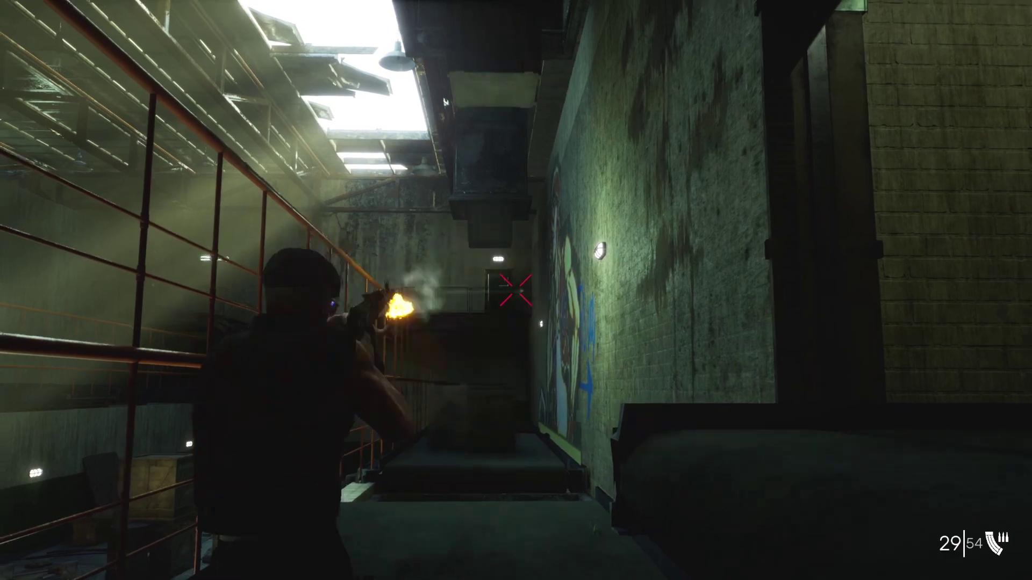
left_click_drag(516, 291, 516, 291)
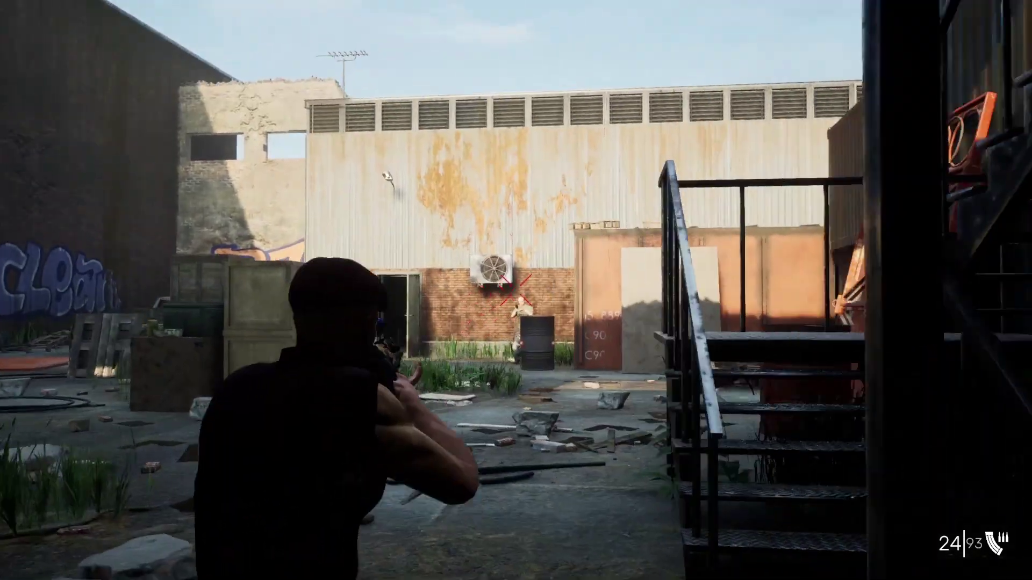
left_click(516, 290)
left_click_drag(516, 291, 516, 291)
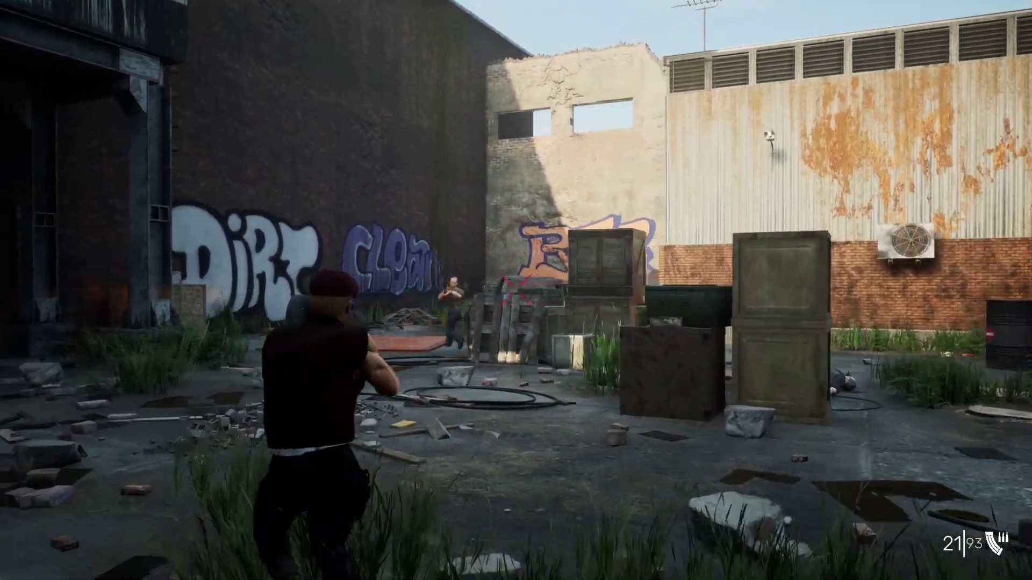
left_click(516, 291)
left_click(517, 290)
left_click(517, 291)
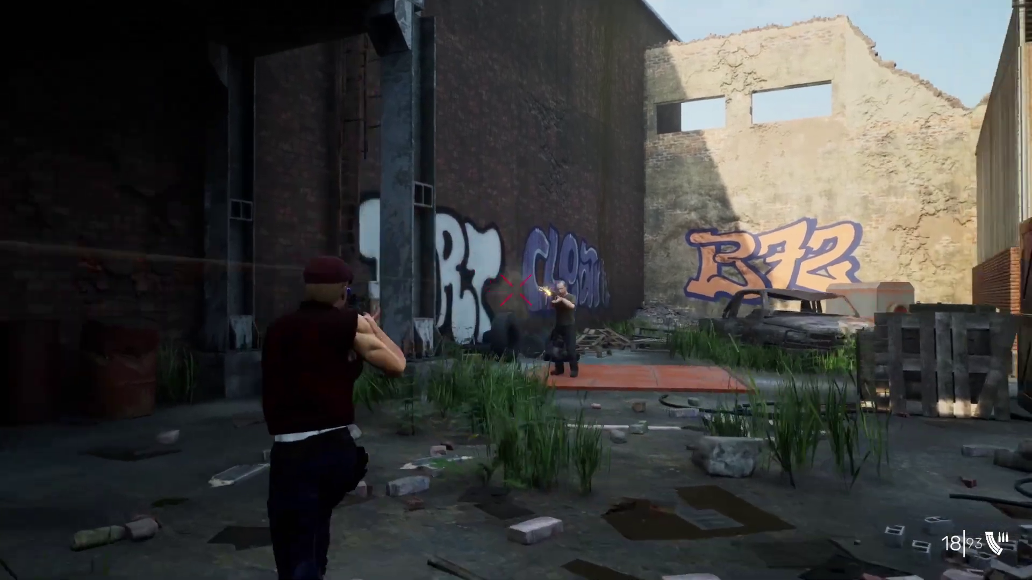
left_click(516, 290)
Step: Collect ammo from the fallen enemy's body and reload the rifle
key("w")
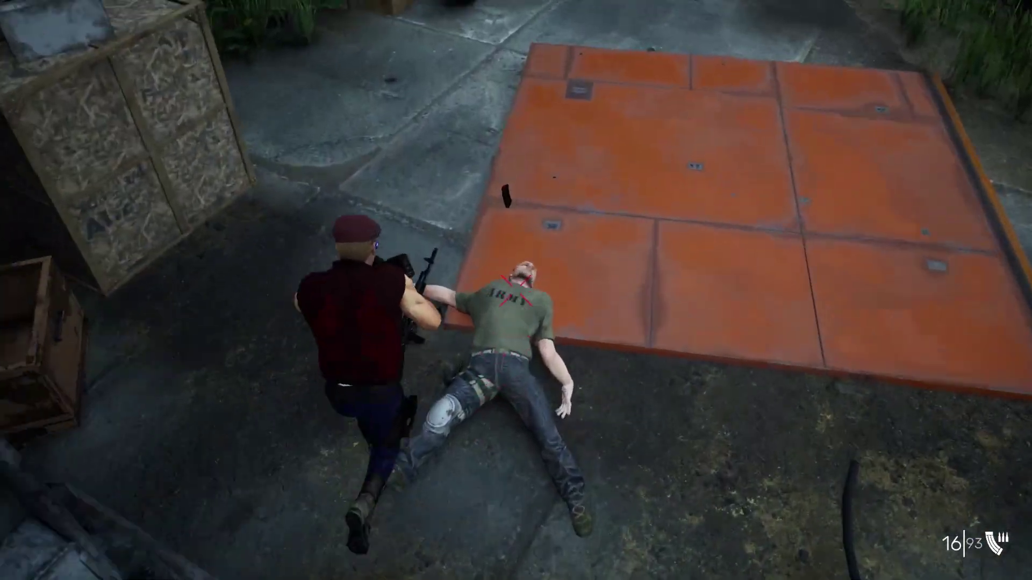
key("f")
key("r")
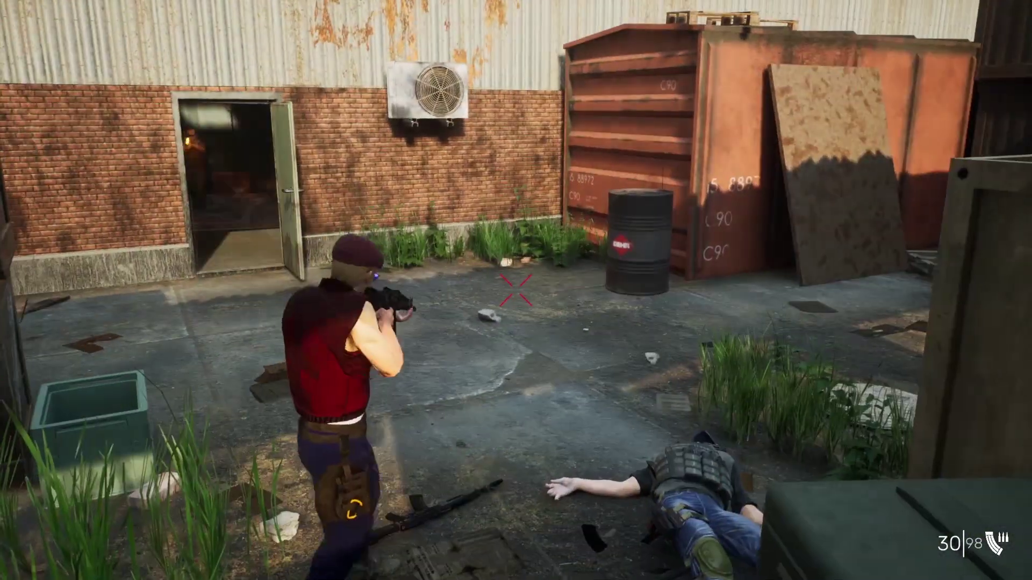
Step: Advance into the warehouse, shooting the doorway enemy and the one on the catwalk
key("w")
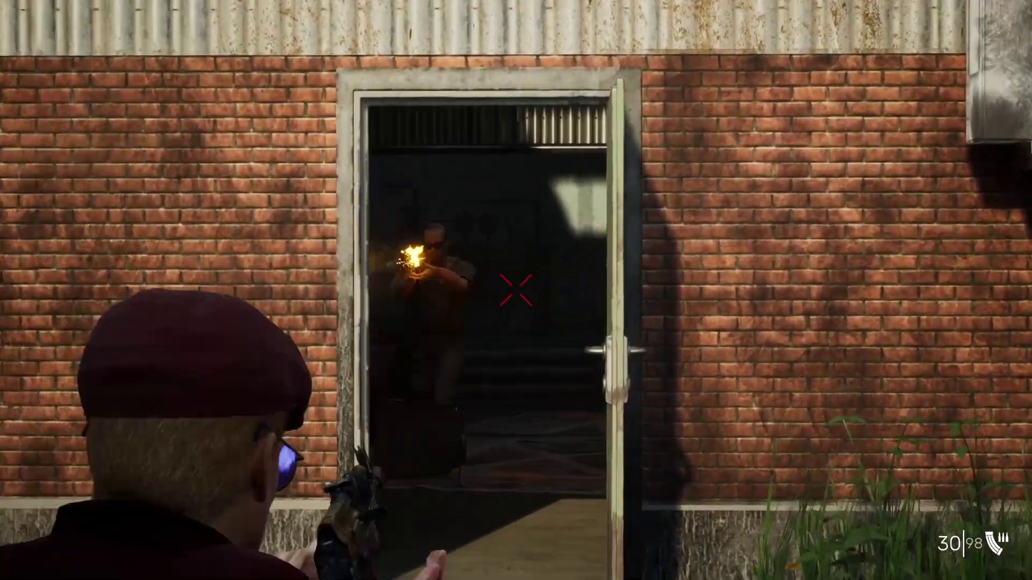
left_click(516, 290)
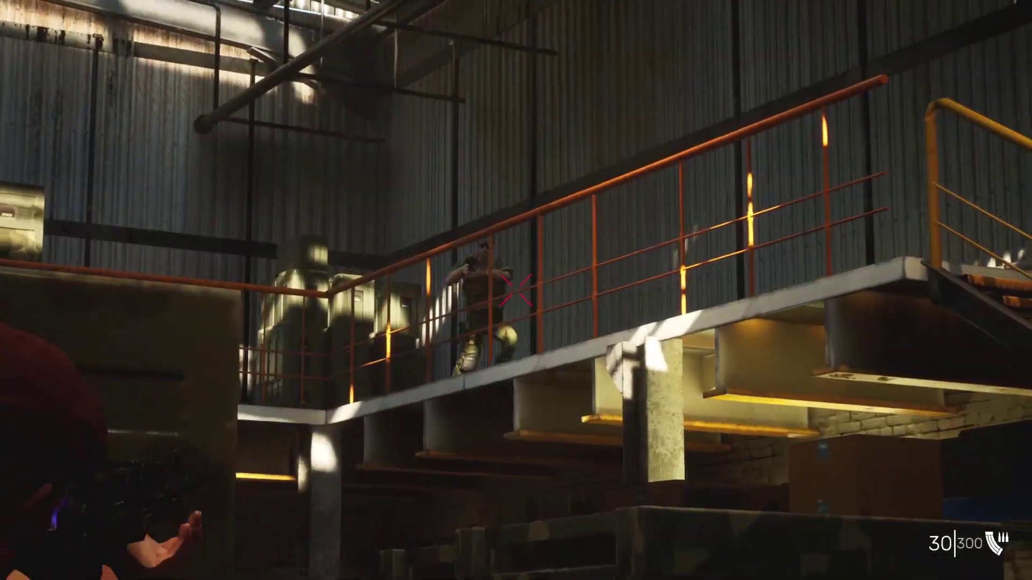
left_click_drag(517, 290, 516, 291)
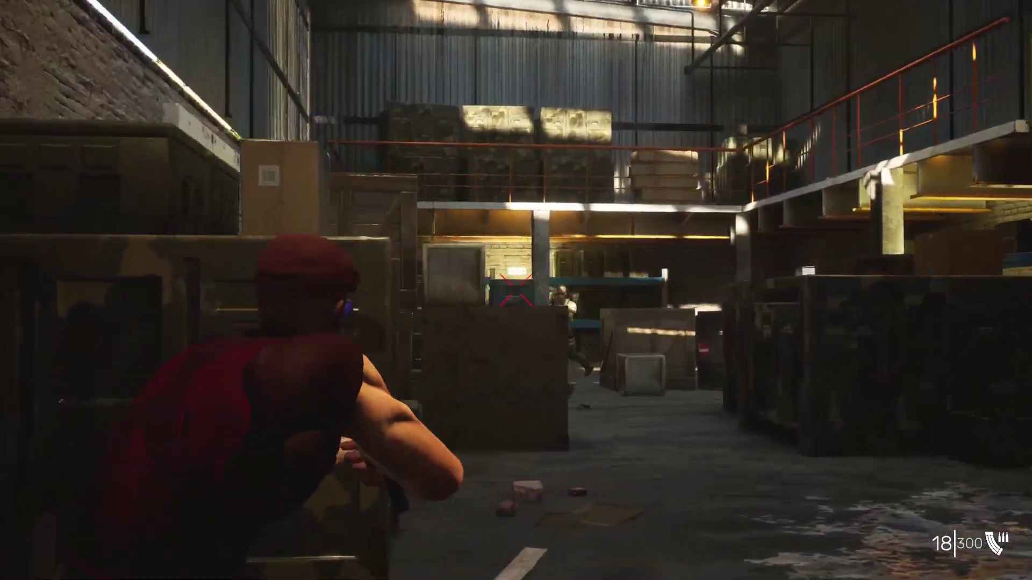
left_click(516, 291)
left_click_drag(516, 290, 516, 290)
left_click(516, 290)
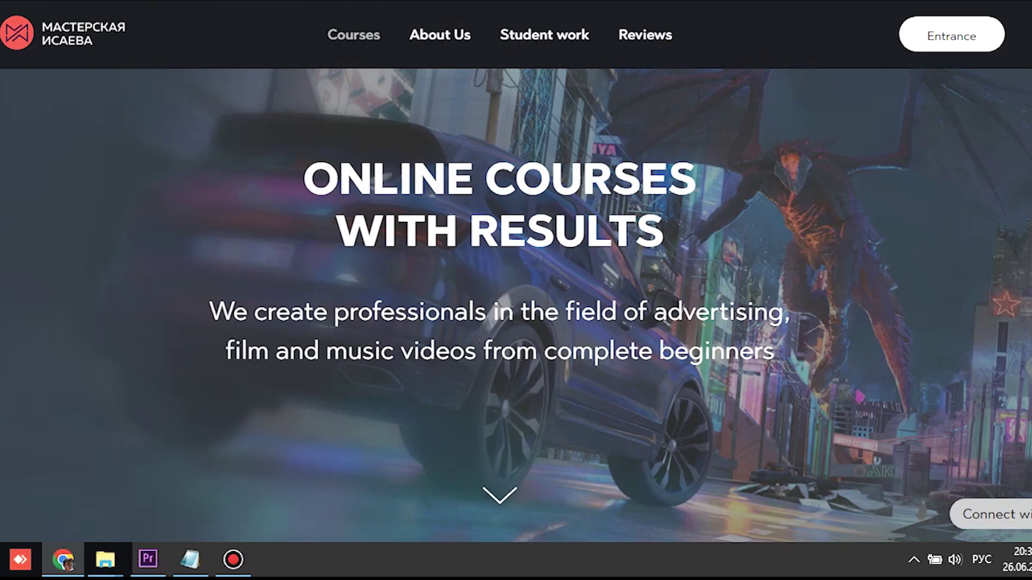
Step: Go to the site's Courses section and view the Free and Master classes listings
left_click(354, 34)
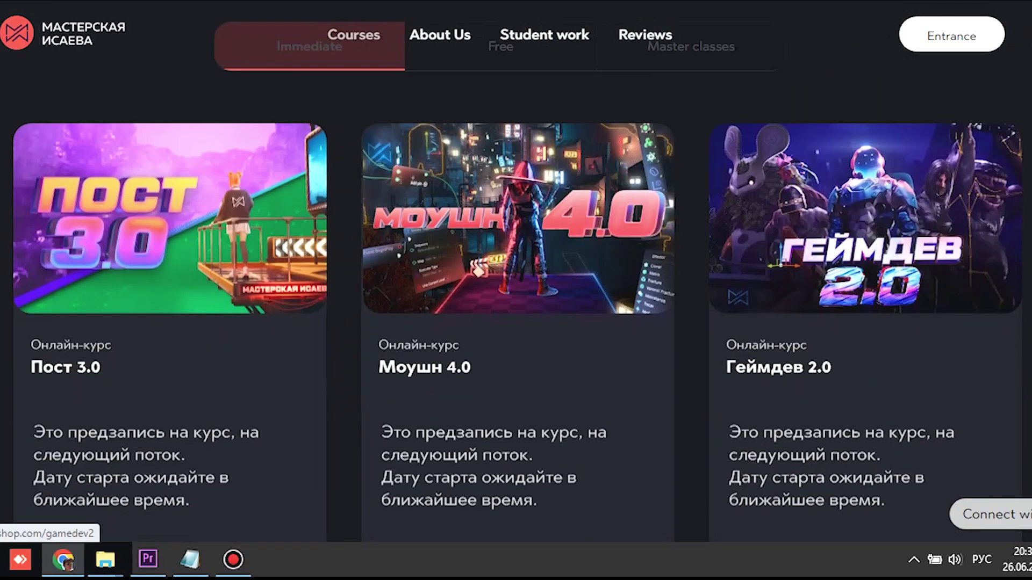
left_click(501, 134)
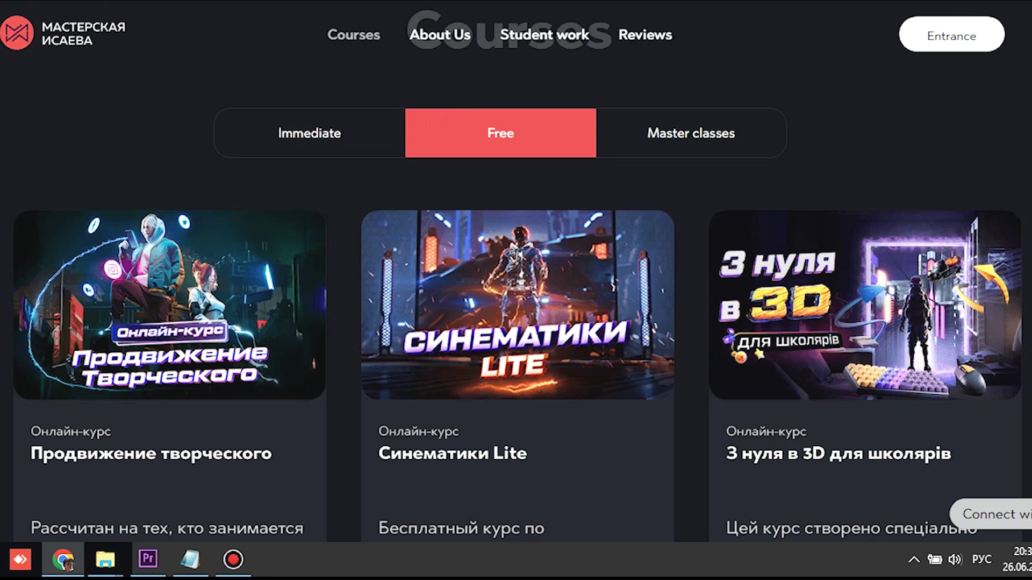
left_click(692, 133)
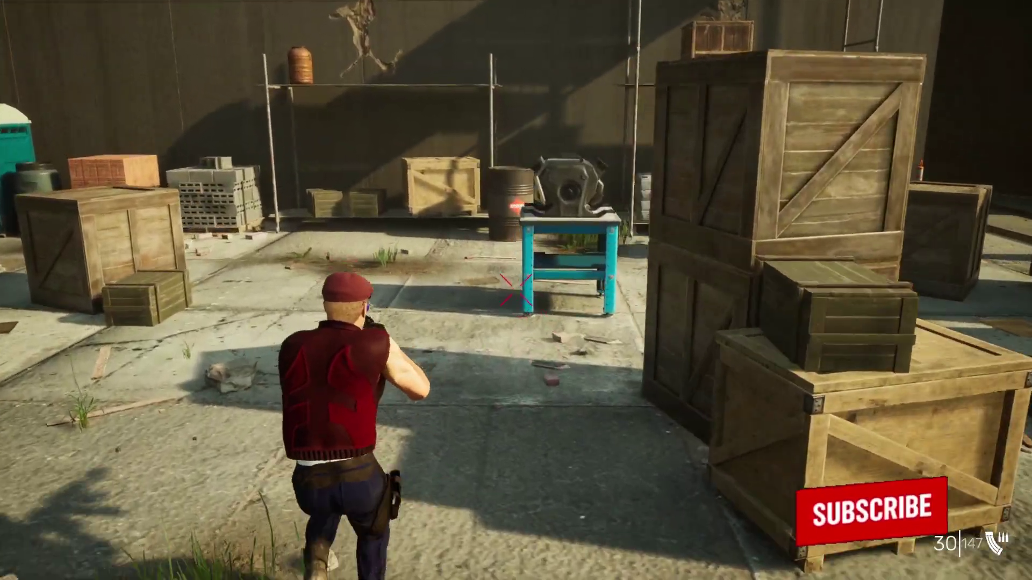
Step: Run the character through the crate yard to the blue workbench with the engine block
key("w")
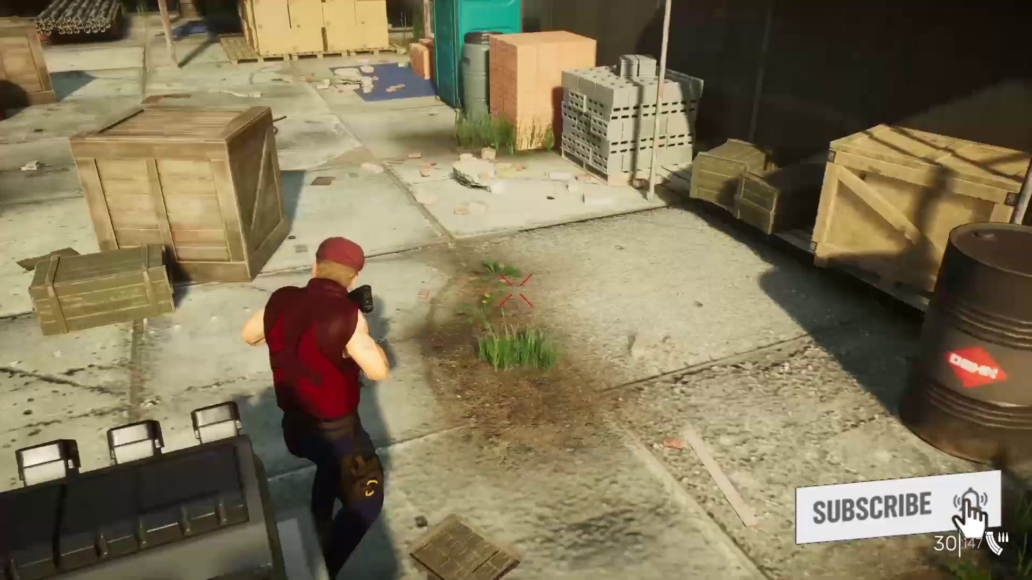
key("w")
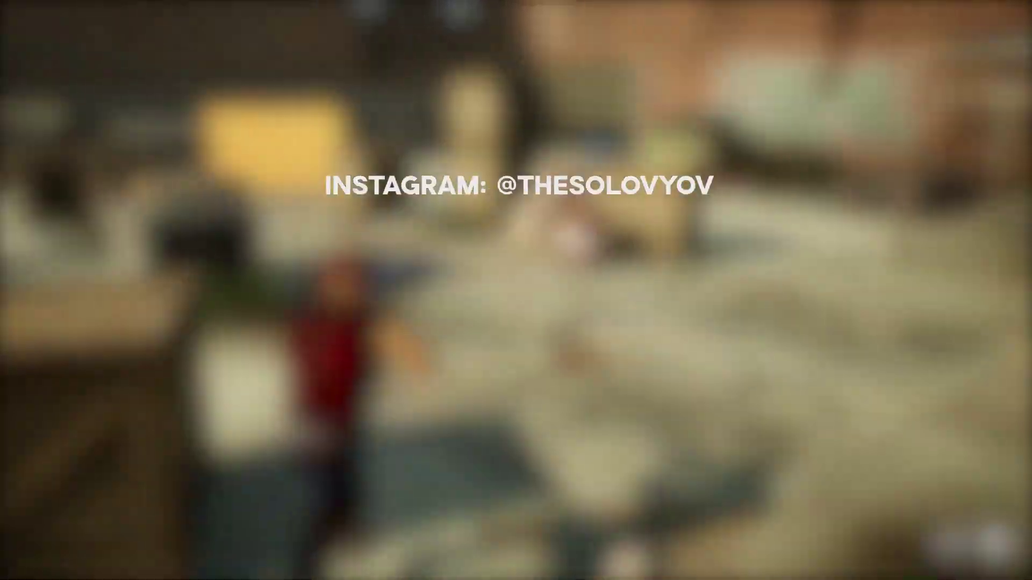